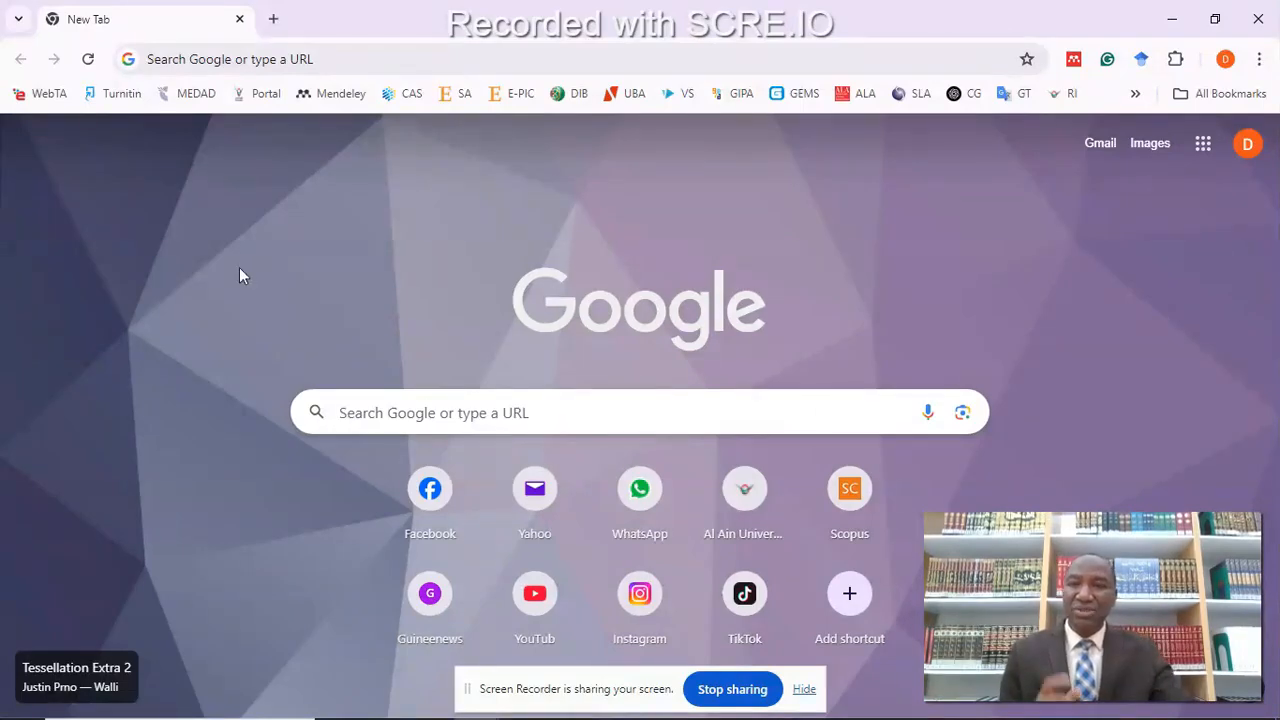
# Step: Log in to Turnitin with the saved account credentials and go to the Quick Submit inbox
pyautogui.click(120, 94)
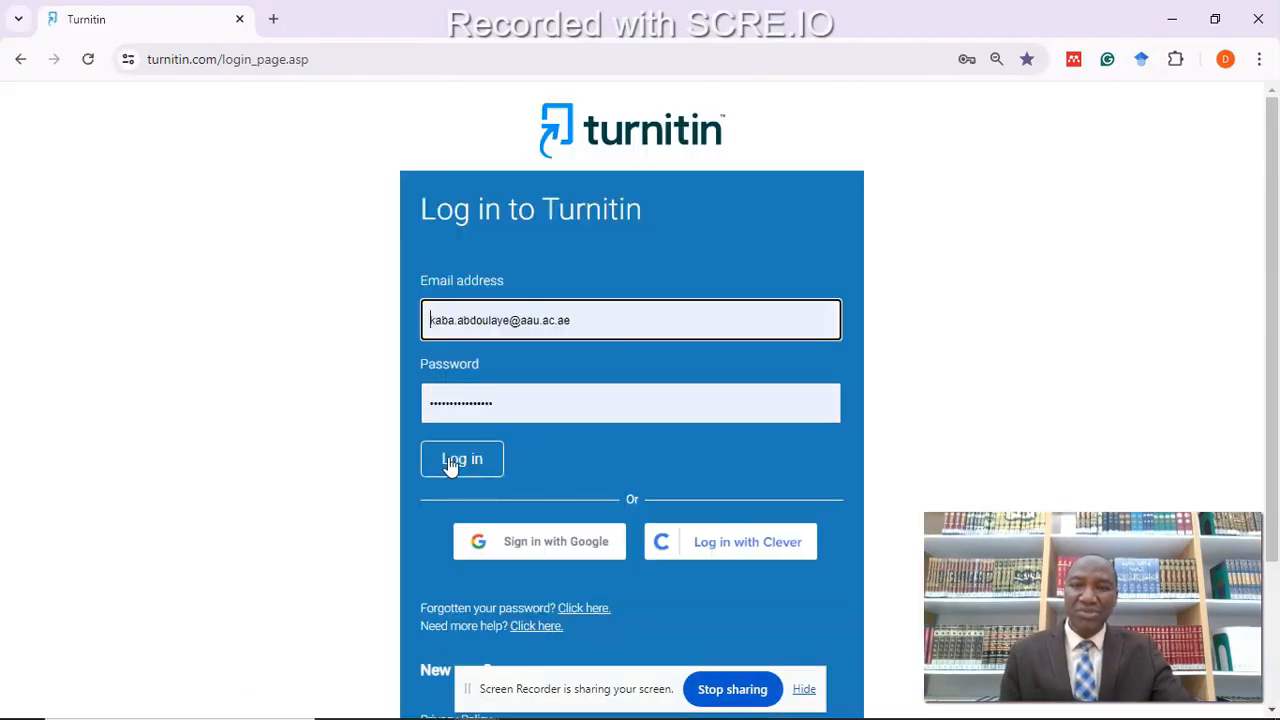
pyautogui.click(457, 459)
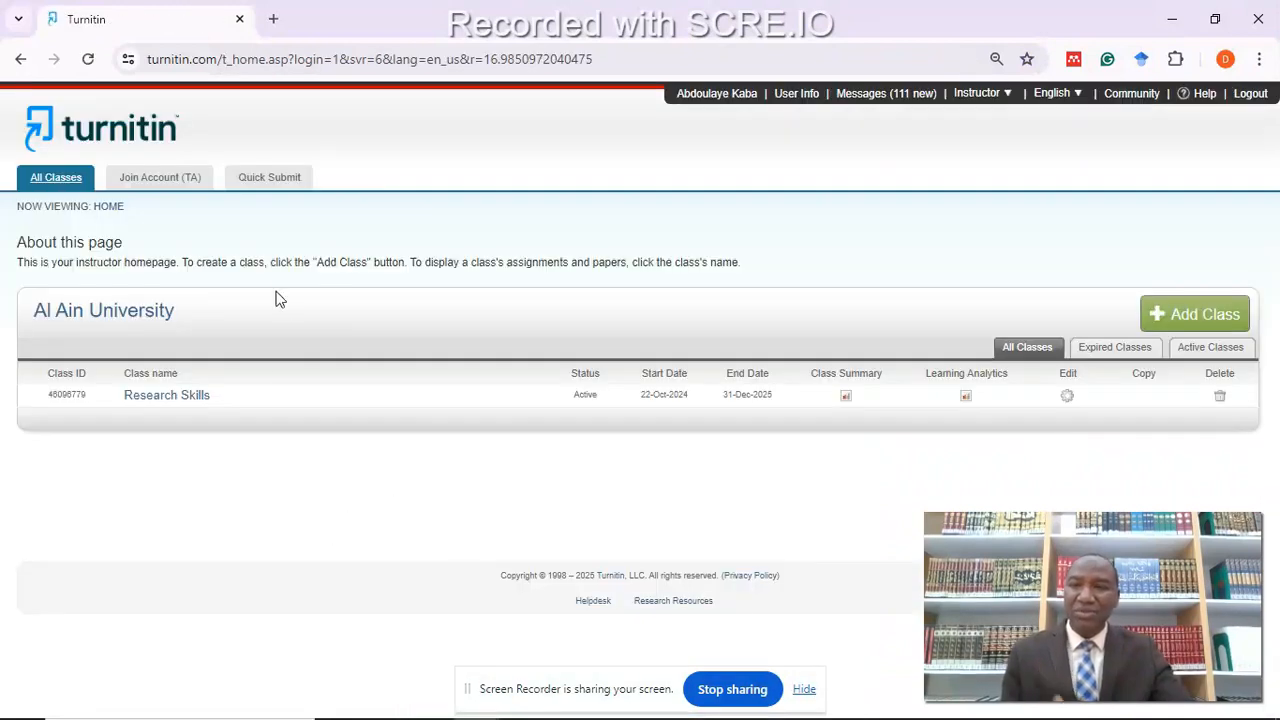
pyautogui.click(266, 180)
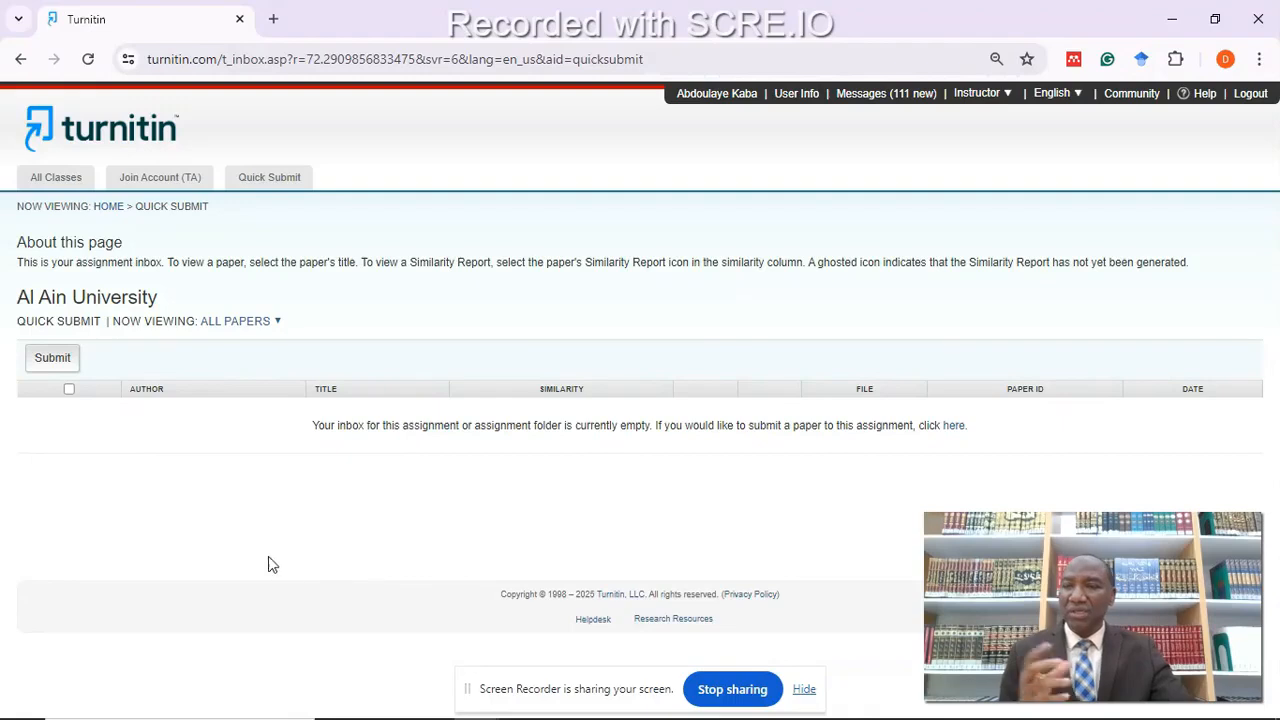
# Step: Start a submission that searches the internet, student papers, and periodicals, journals & publications, with papers submitted to no repository
pyautogui.click(51, 357)
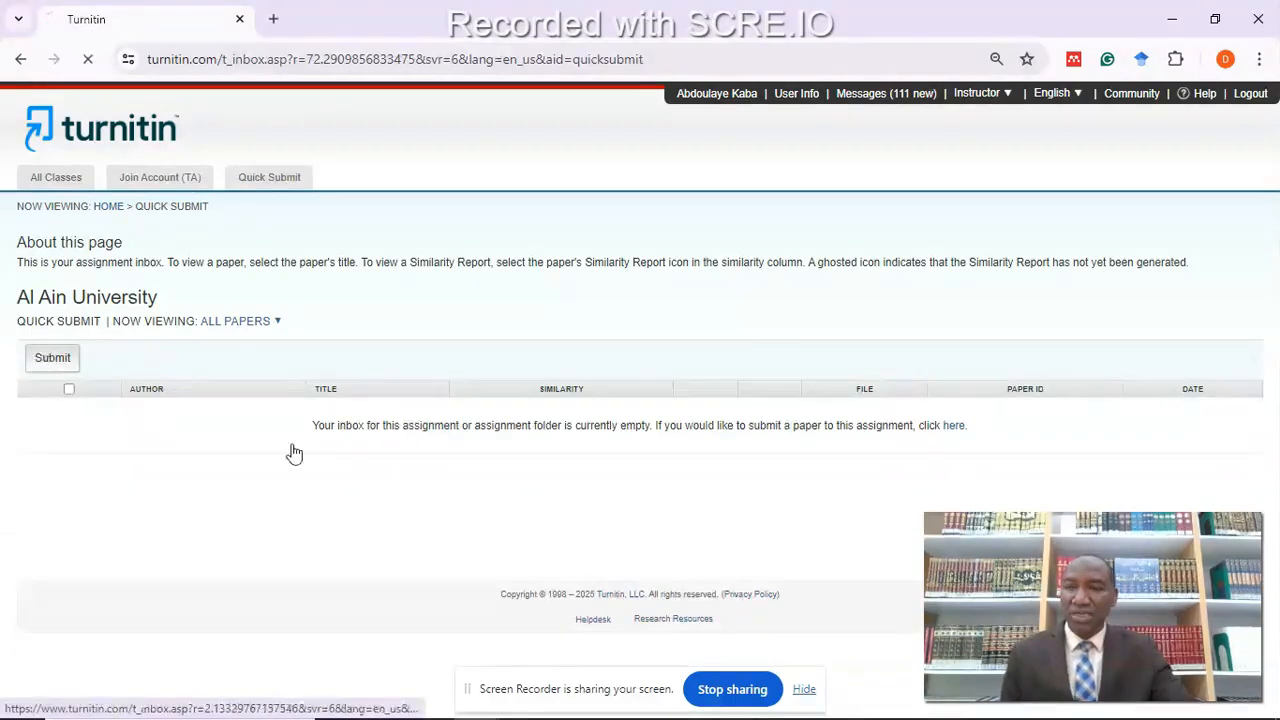
pyautogui.scroll(-2, 366, 466)
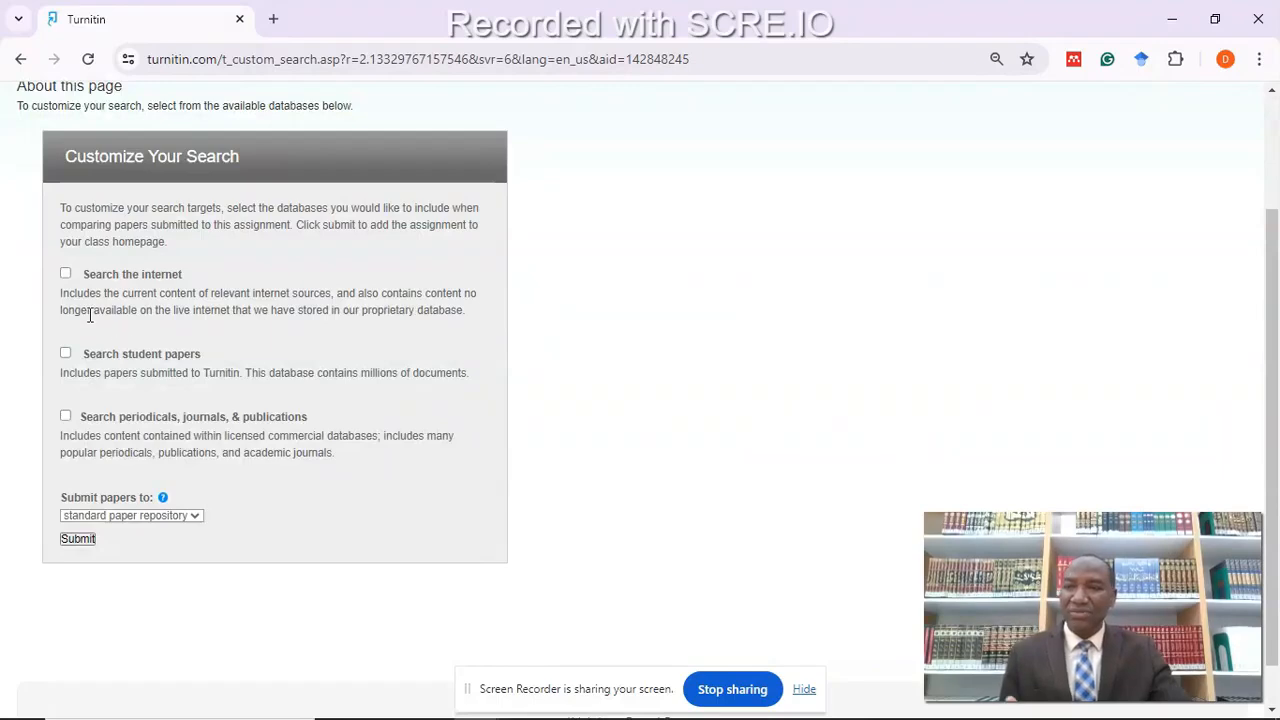
pyautogui.click(65, 273)
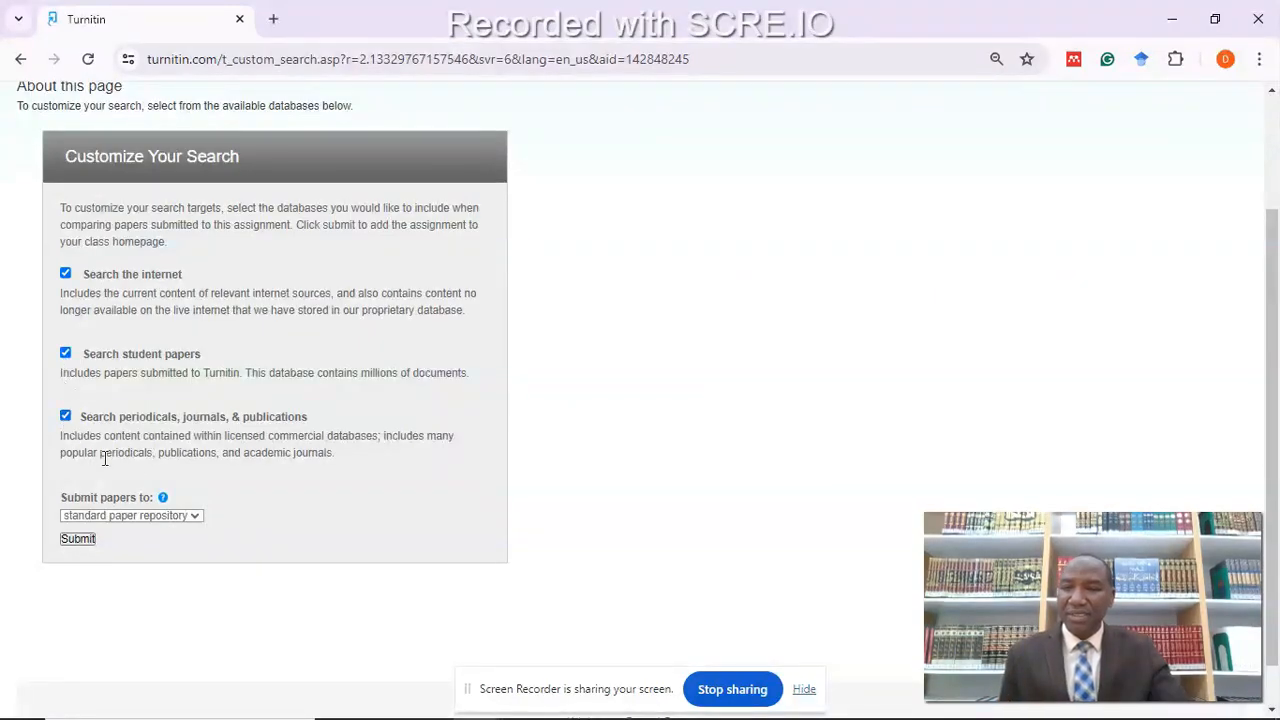
pyautogui.click(146, 516)
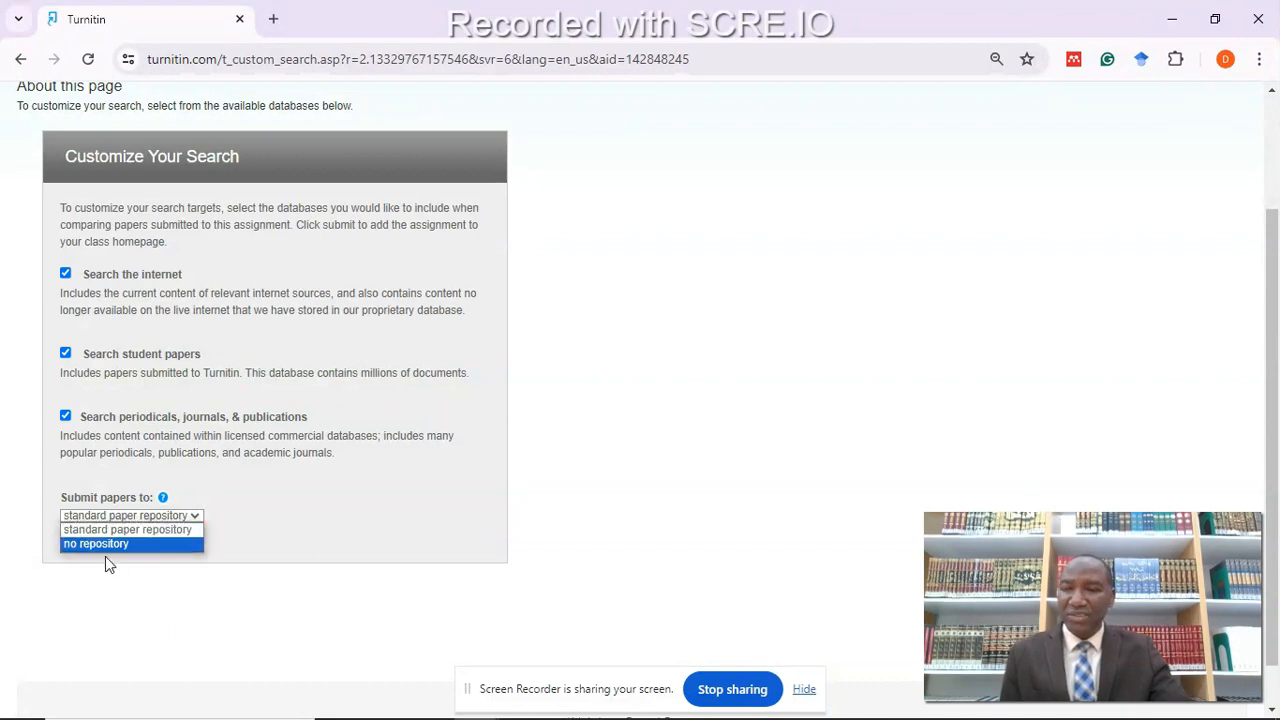
pyautogui.click(124, 542)
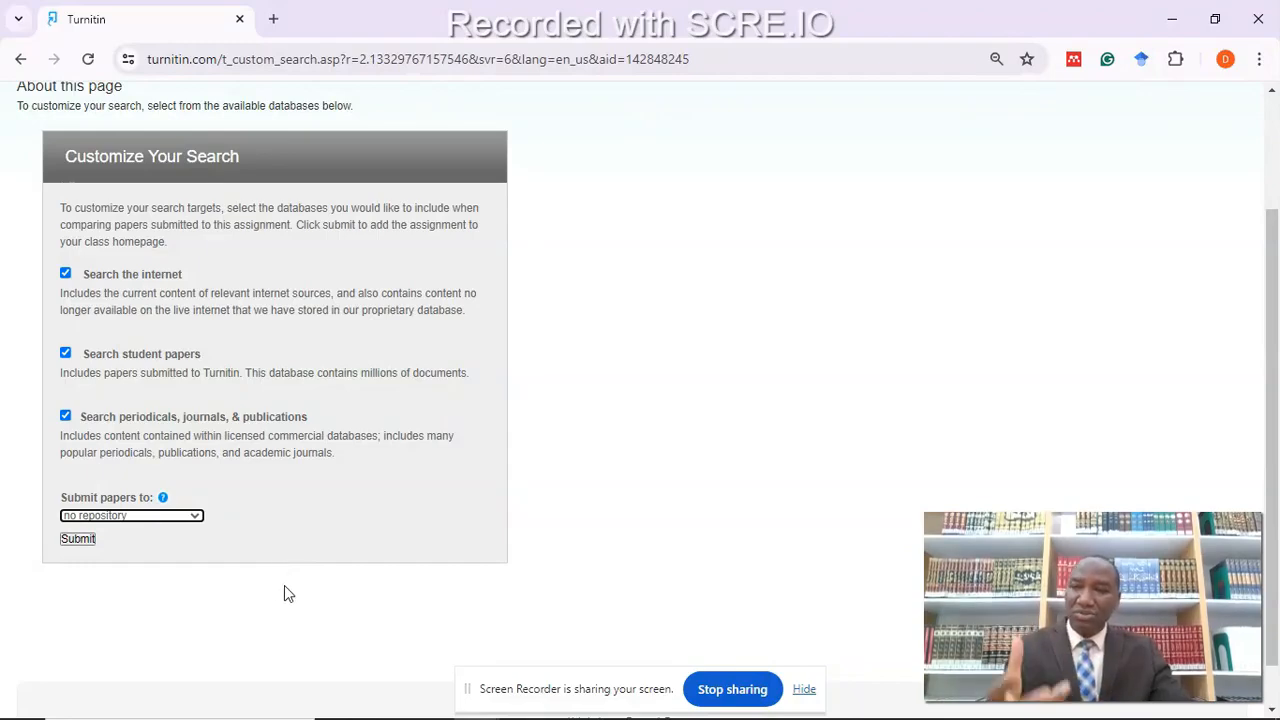
pyautogui.click(80, 542)
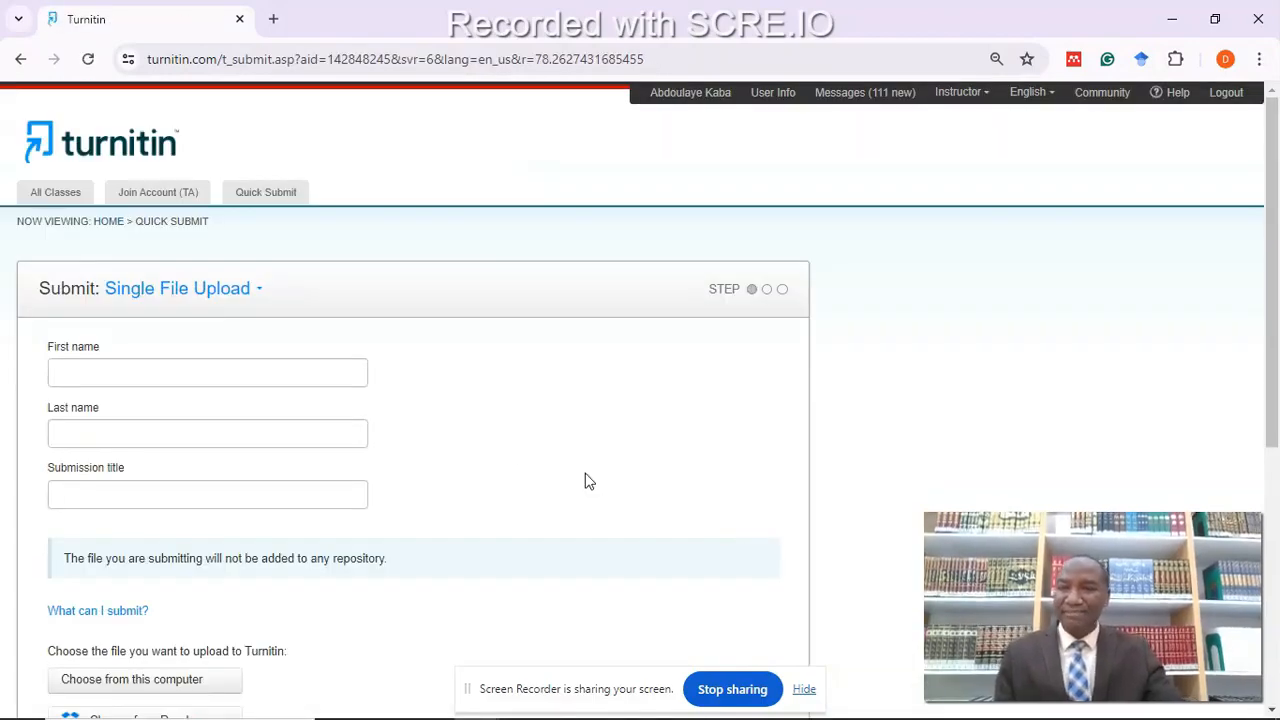
# Step: Fill in the author's first and last name and set the submission title to 852
pyautogui.scroll(-3, 530, 455)
pyautogui.scroll(3, 420, 400)
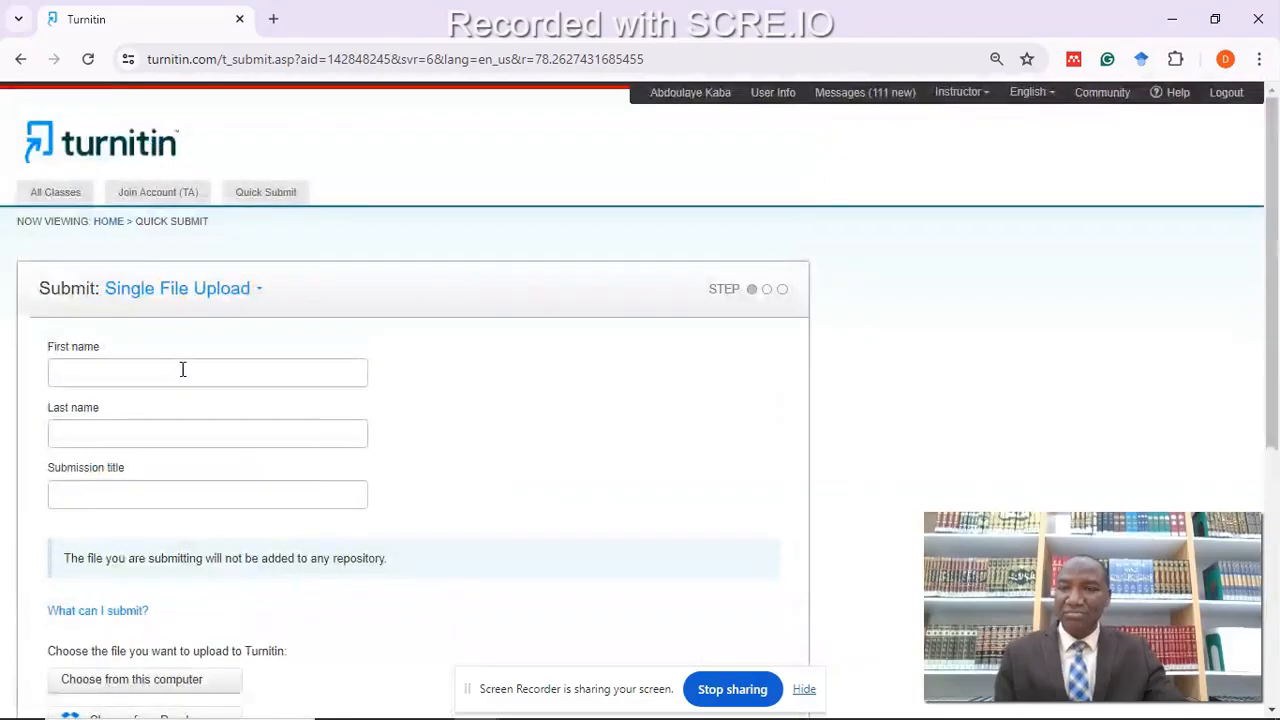
pyautogui.click(182, 371)
pyautogui.click(216, 432)
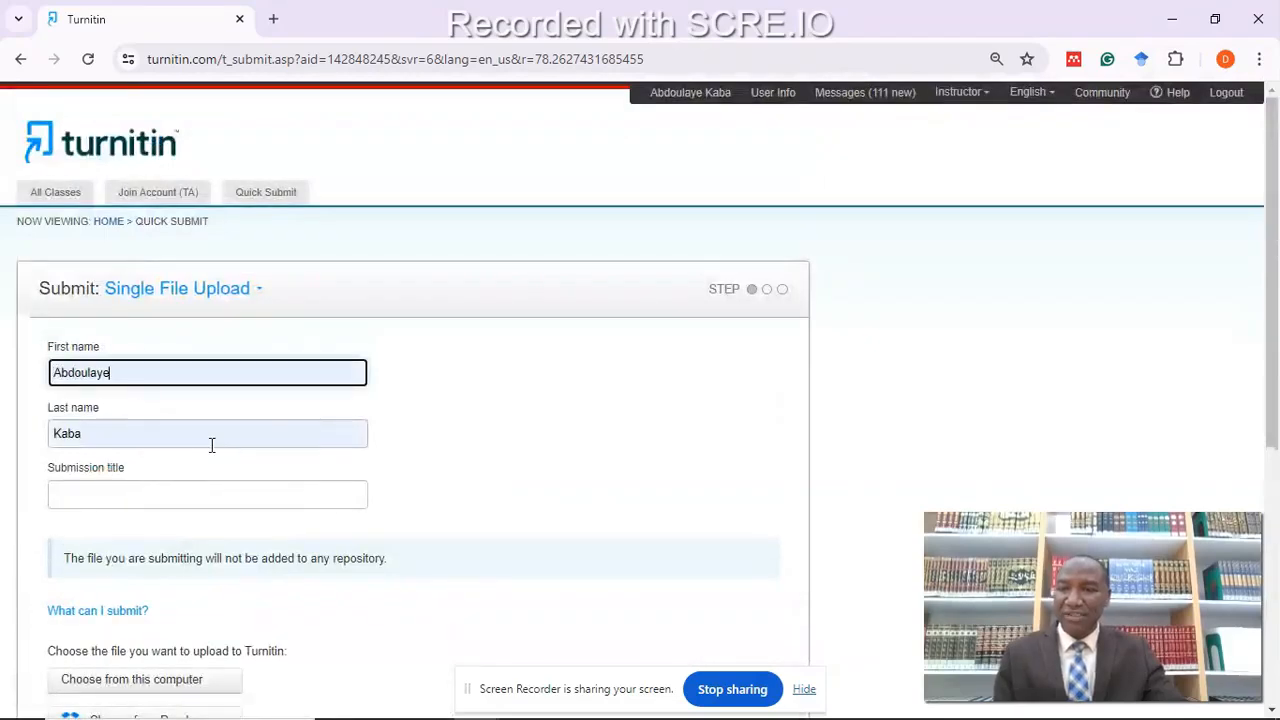
pyautogui.click(149, 490)
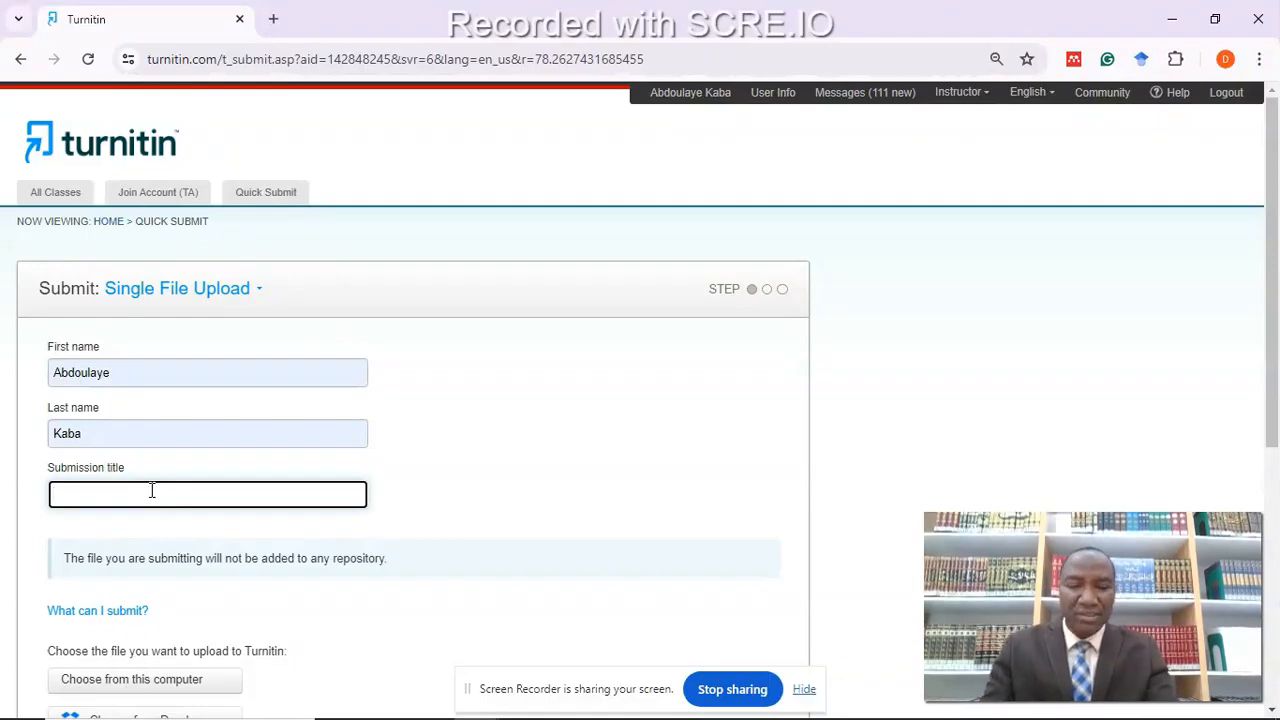
pyautogui.write('52')
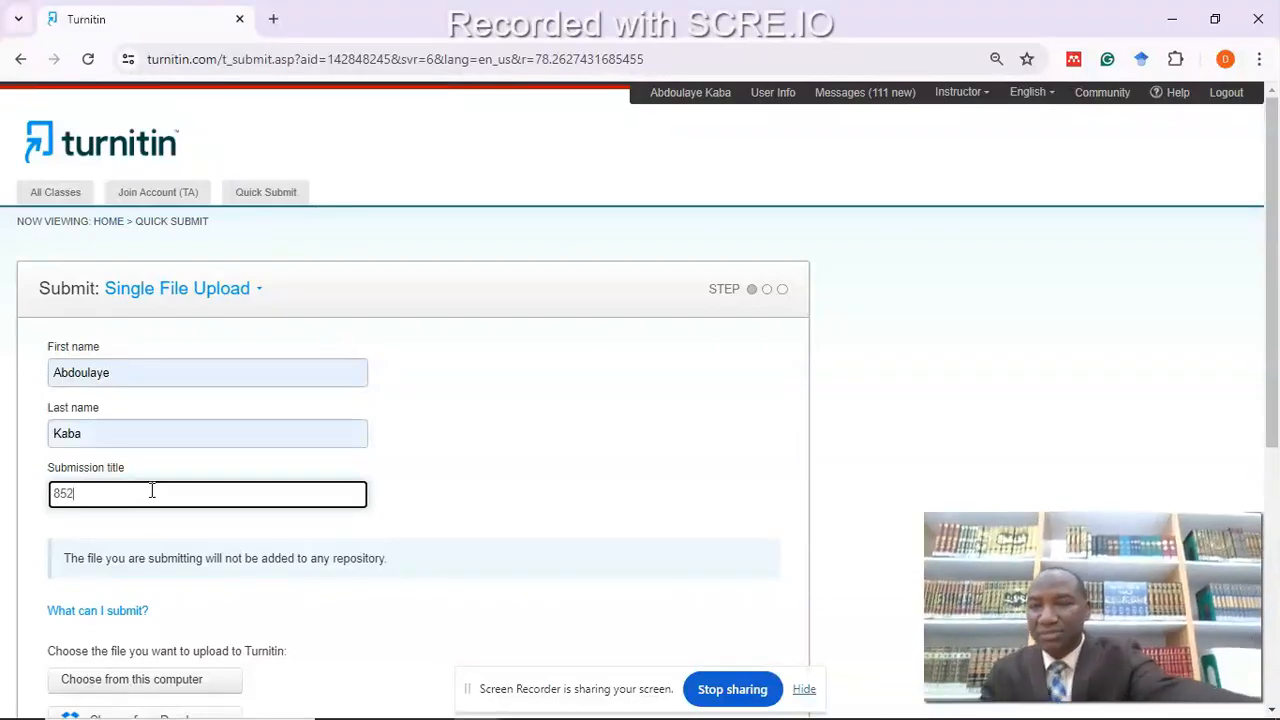
# Step: Choose the Burj Khalifa Word document from the computer's Desktop and upload it for the submission
pyautogui.scroll(-2, 688, 616)
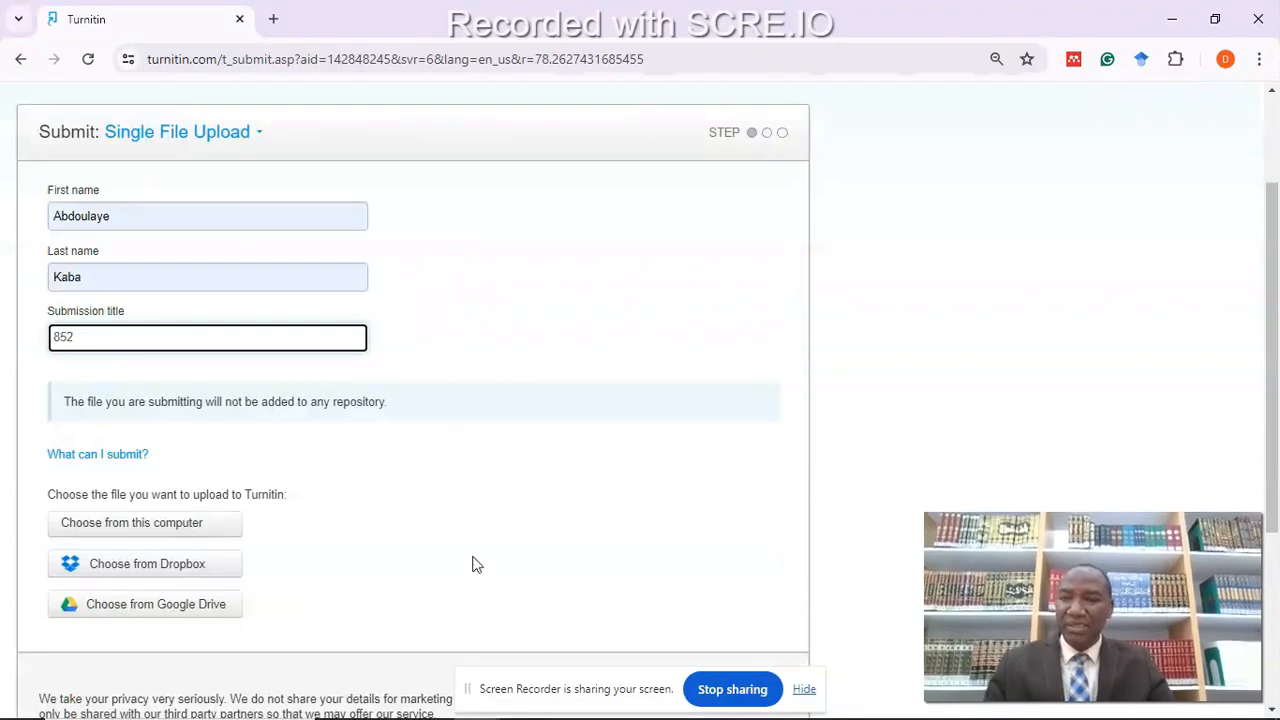
pyautogui.scroll(-2, 483, 563)
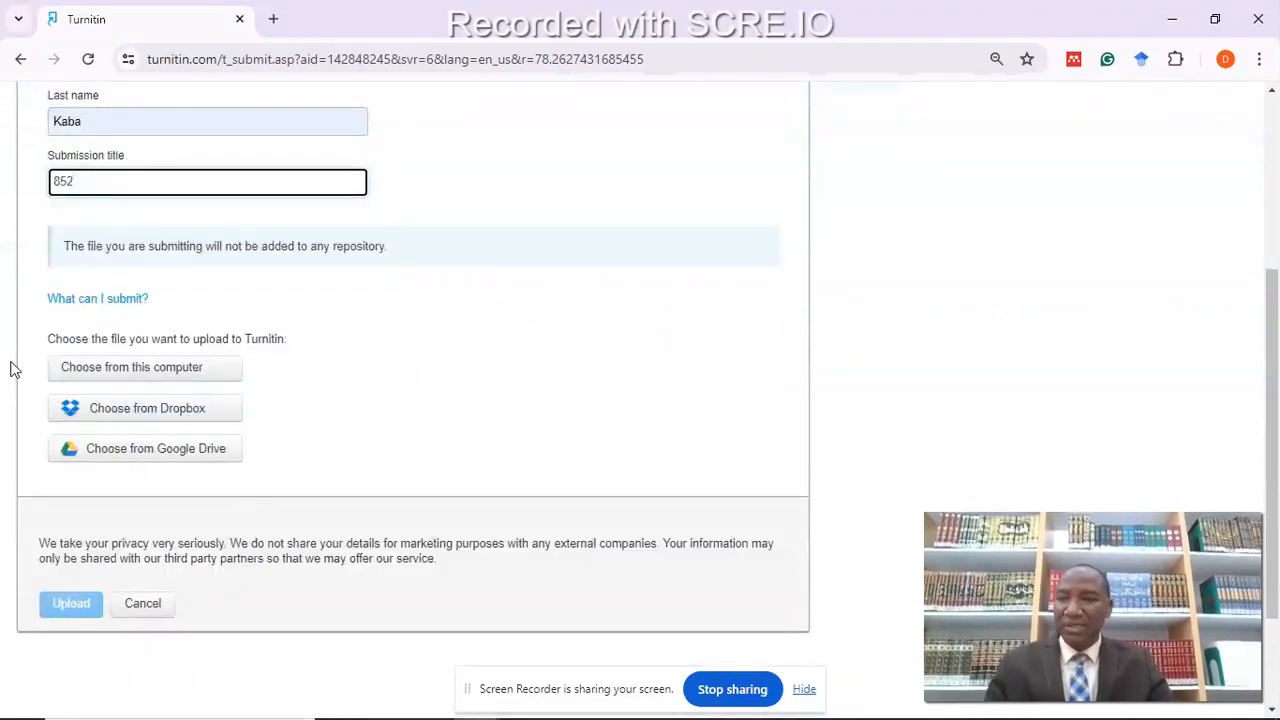
pyautogui.click(157, 370)
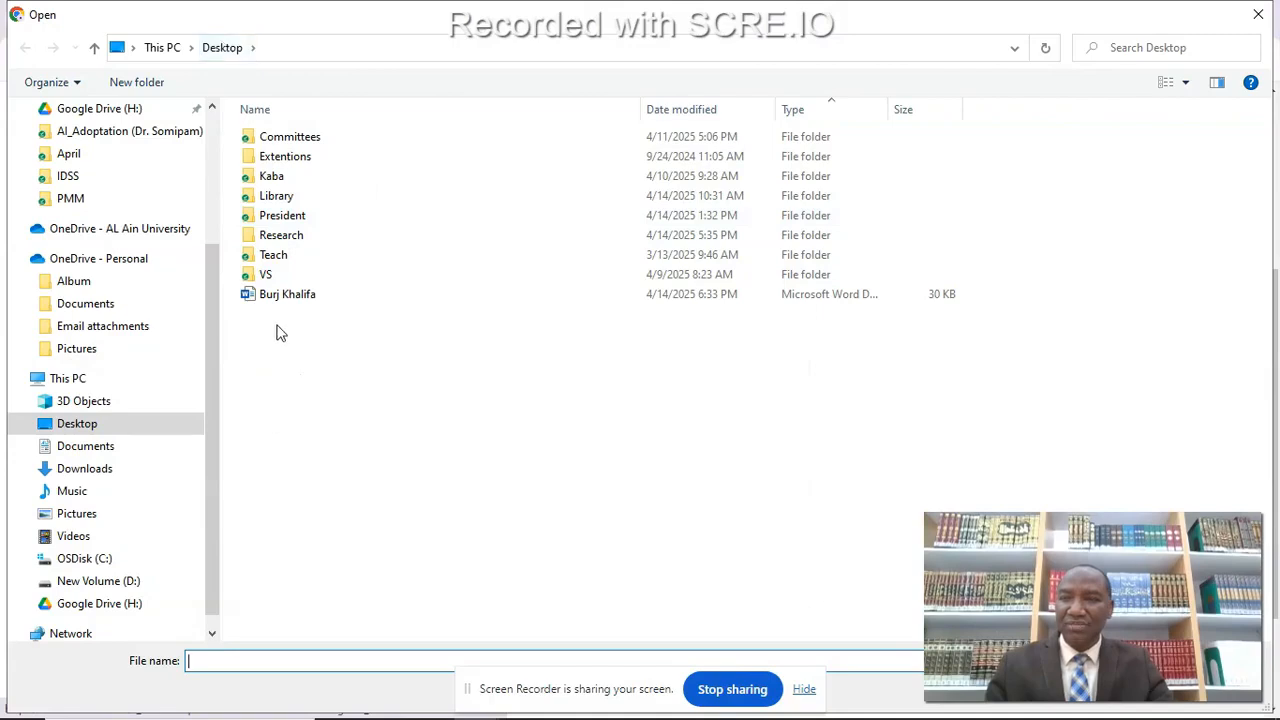
pyautogui.click(279, 296)
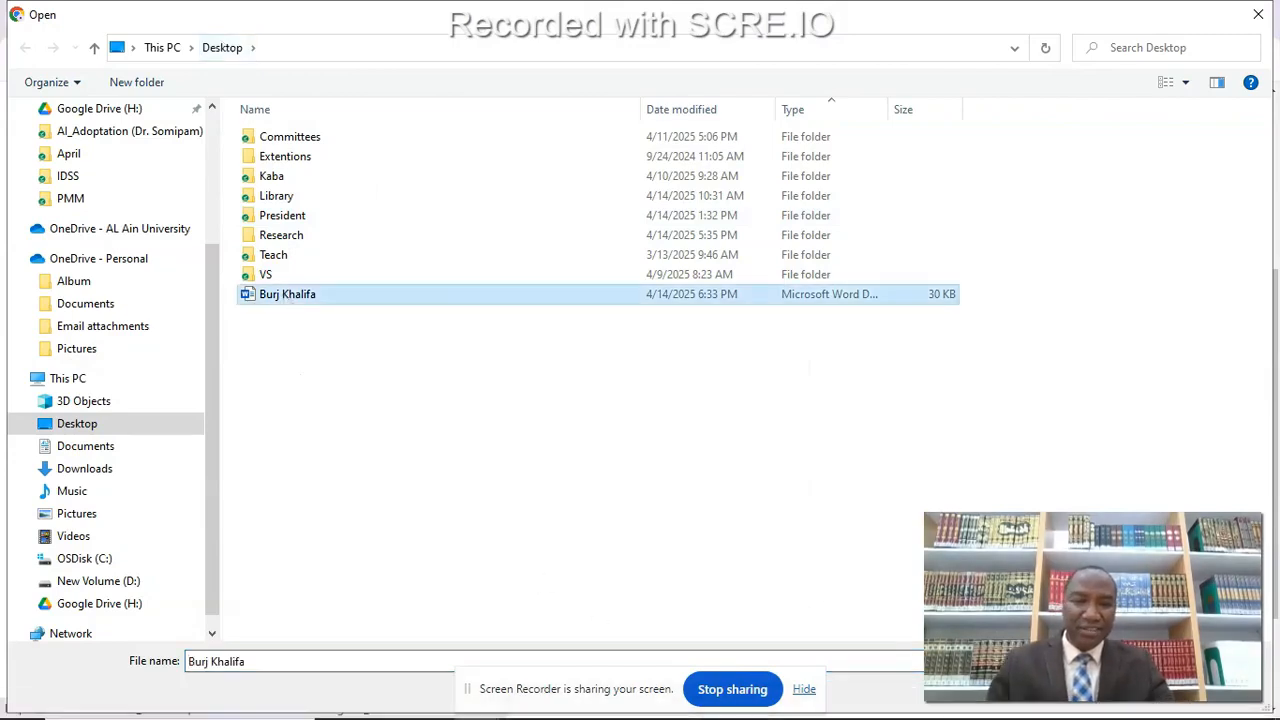
pyautogui.click(1130, 689)
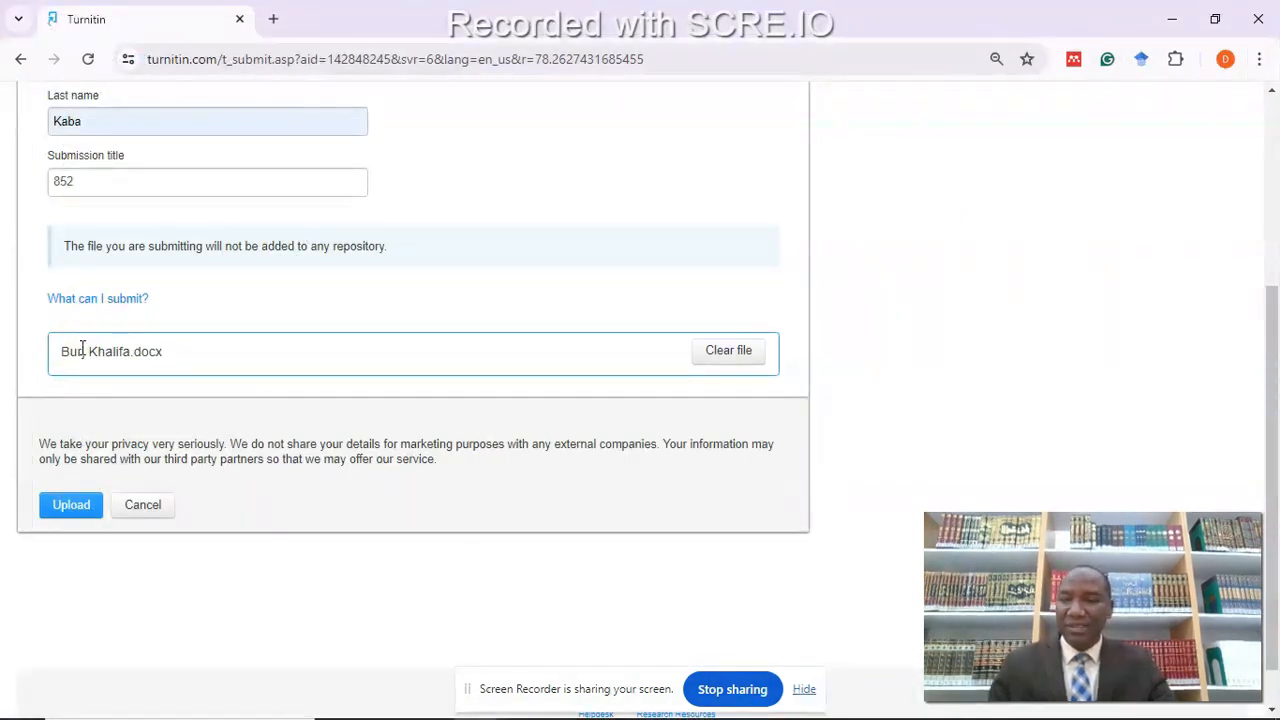
pyautogui.scroll(-1, 152, 512)
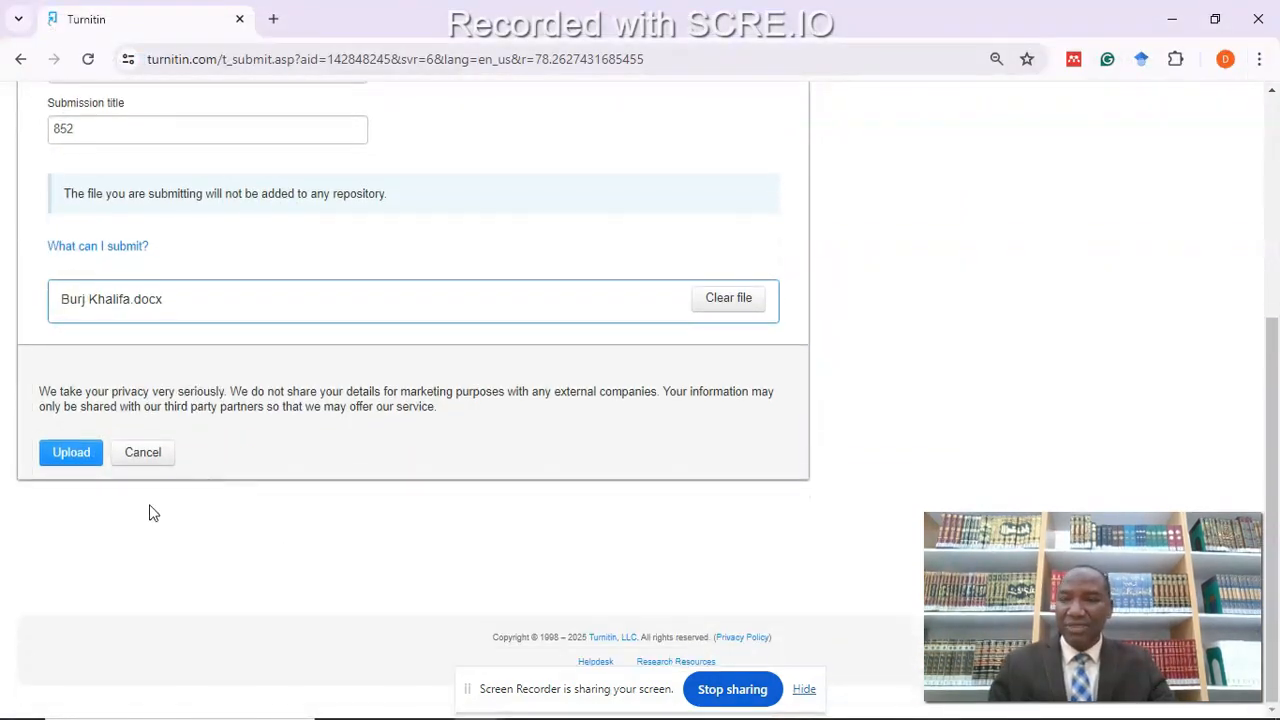
pyautogui.click(68, 455)
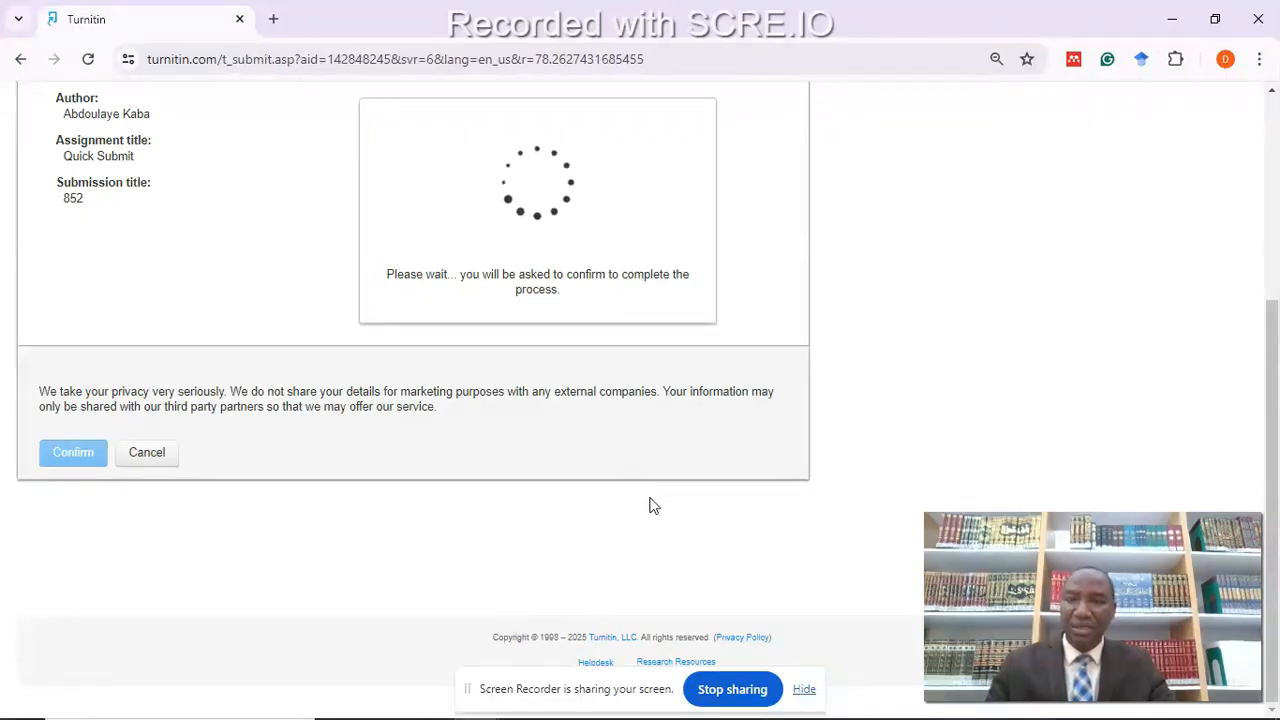
# Step: Review the uploaded Burj Khalifa.docx details and page preview, and confirm the submission
pyautogui.scroll(-2, 417, 412)
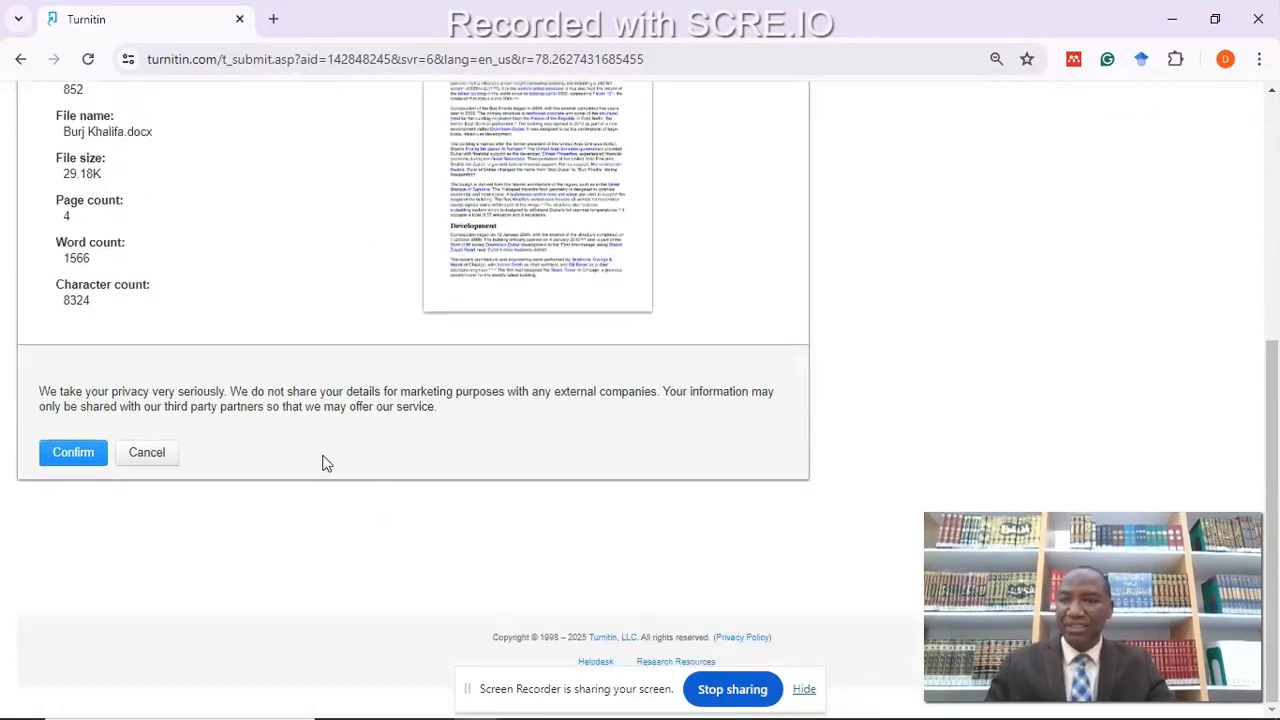
pyautogui.scroll(3, 322, 455)
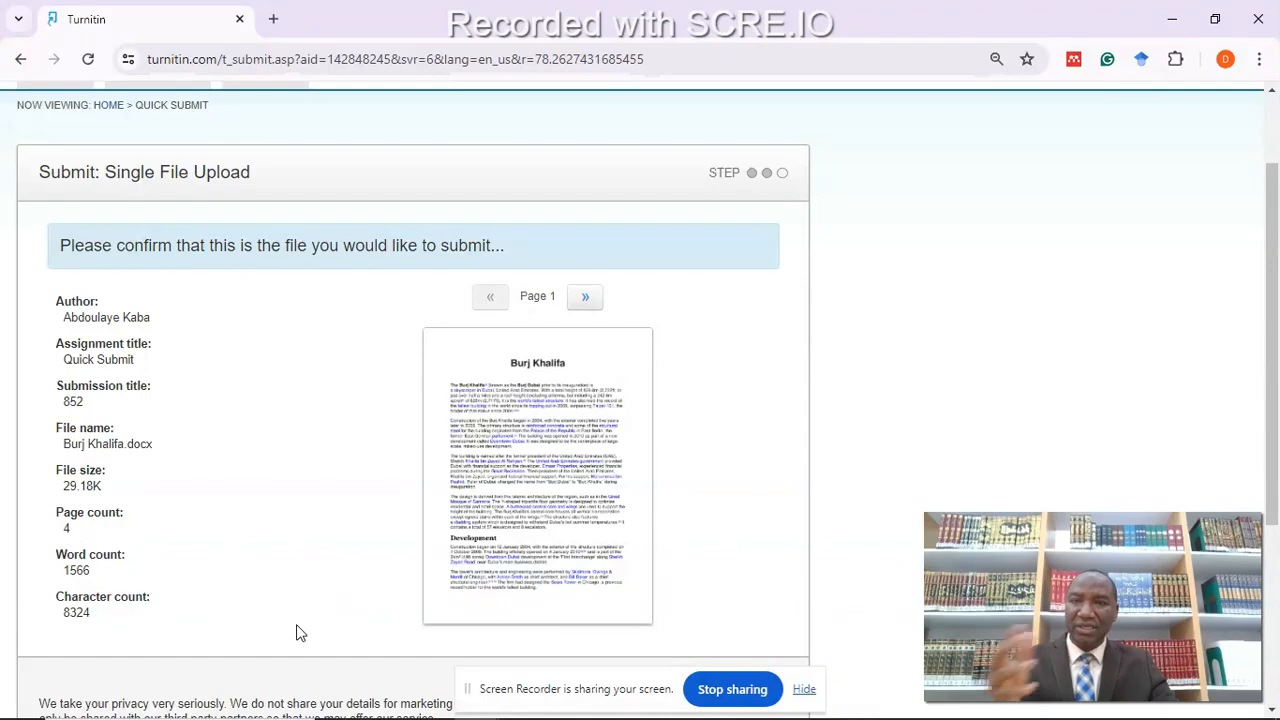
pyautogui.scroll(-2, 300, 620)
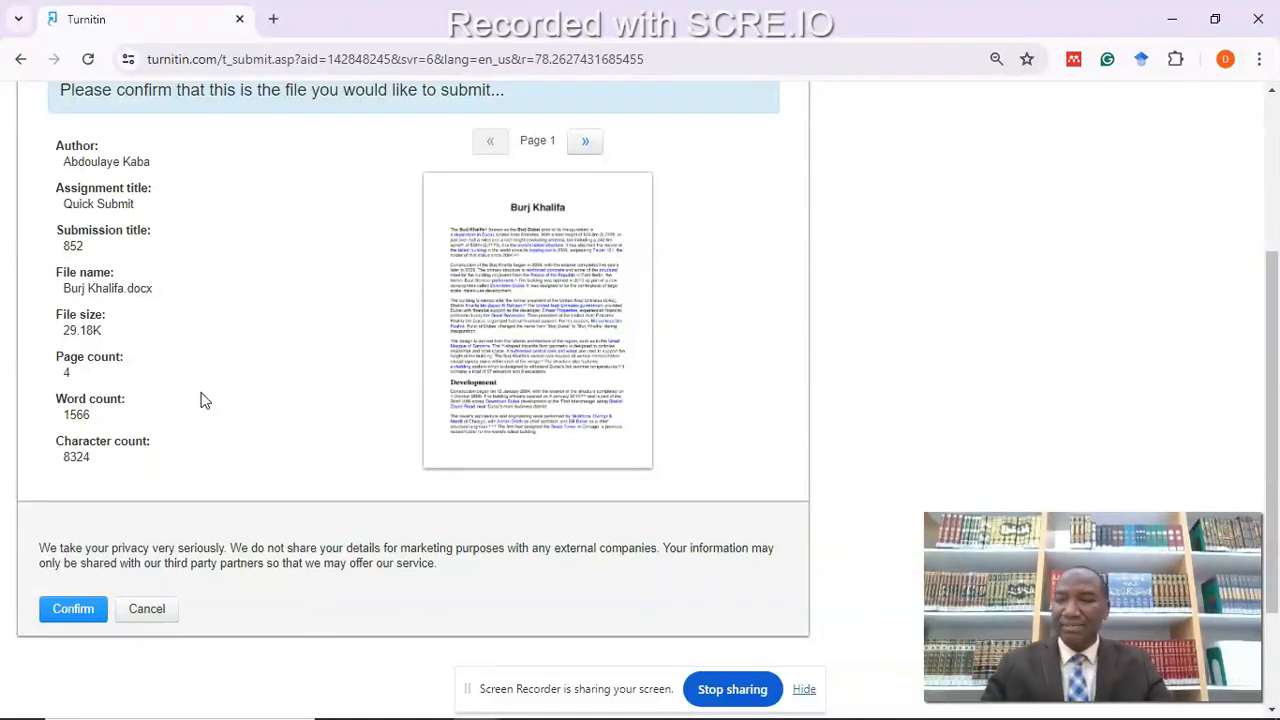
pyautogui.scroll(3, 209, 268)
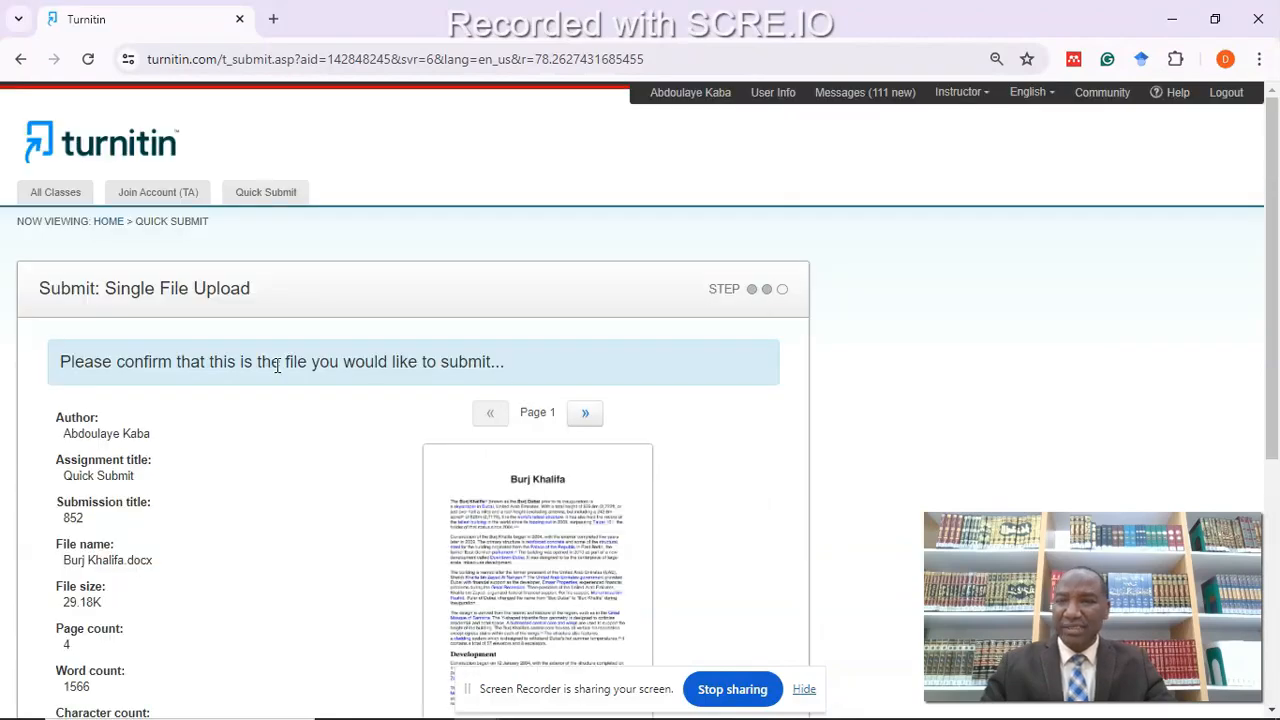
pyautogui.scroll(-3, 340, 508)
pyautogui.scroll(3, 354, 360)
pyautogui.scroll(-3, 231, 419)
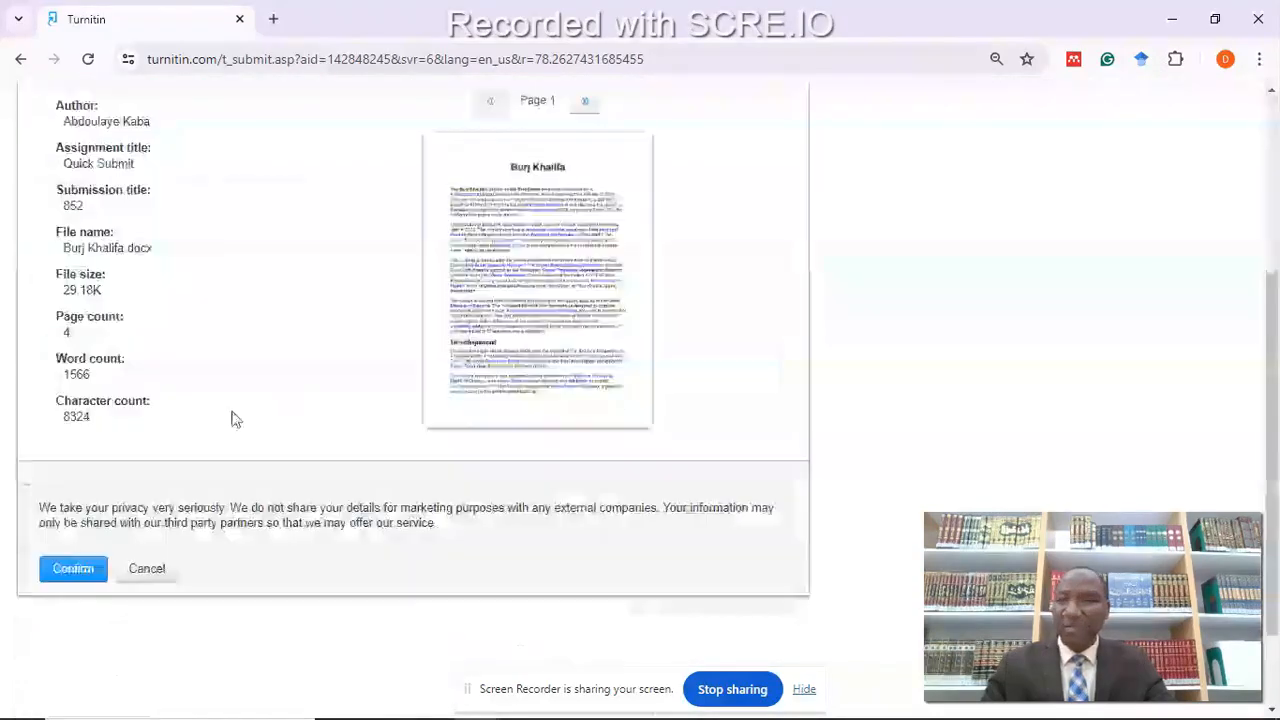
pyautogui.click(66, 570)
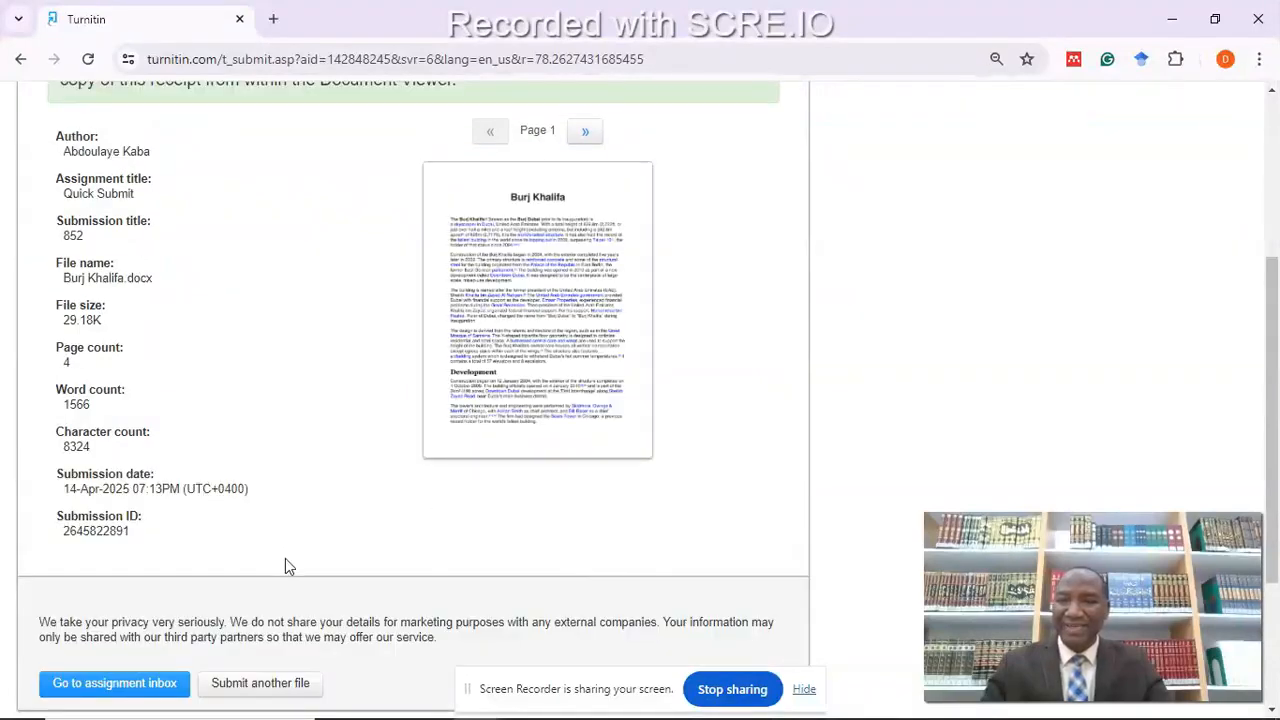
# Step: Examine the digital receipt's file details, submission date and submission ID
pyautogui.scroll(2, 480, 410)
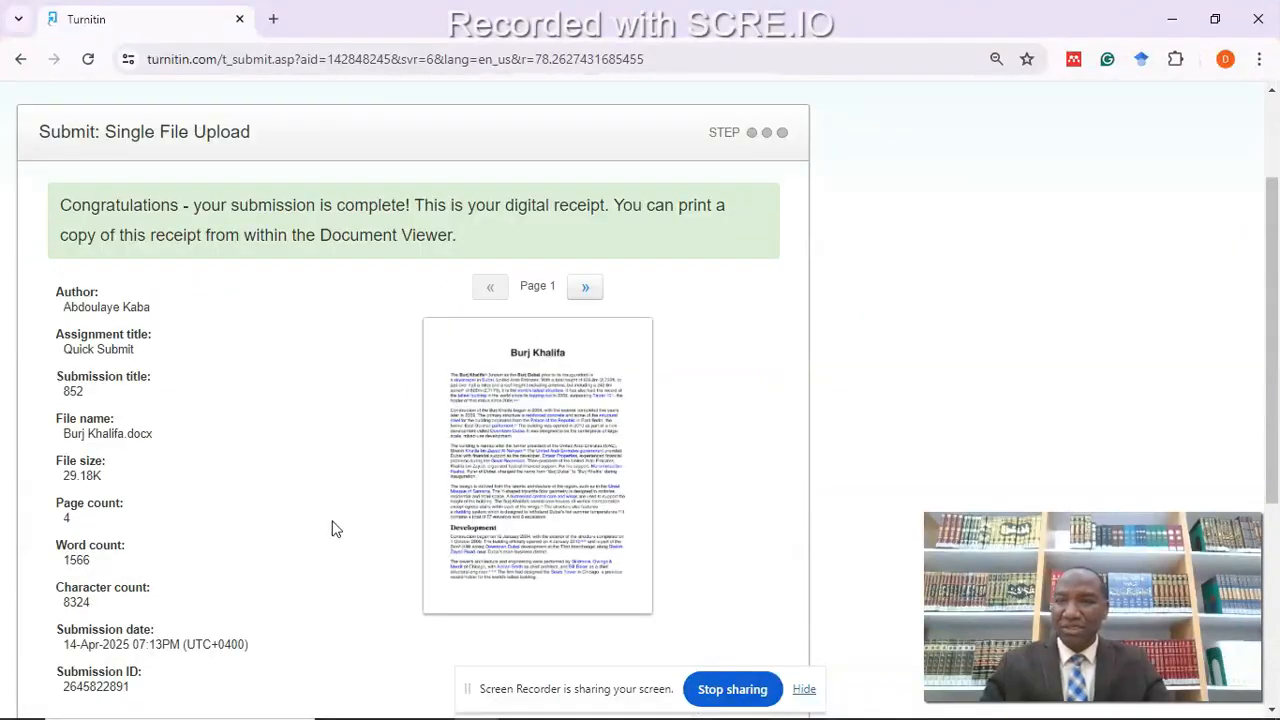
pyautogui.scroll(-2, 360, 515)
pyautogui.scroll(2, 390, 495)
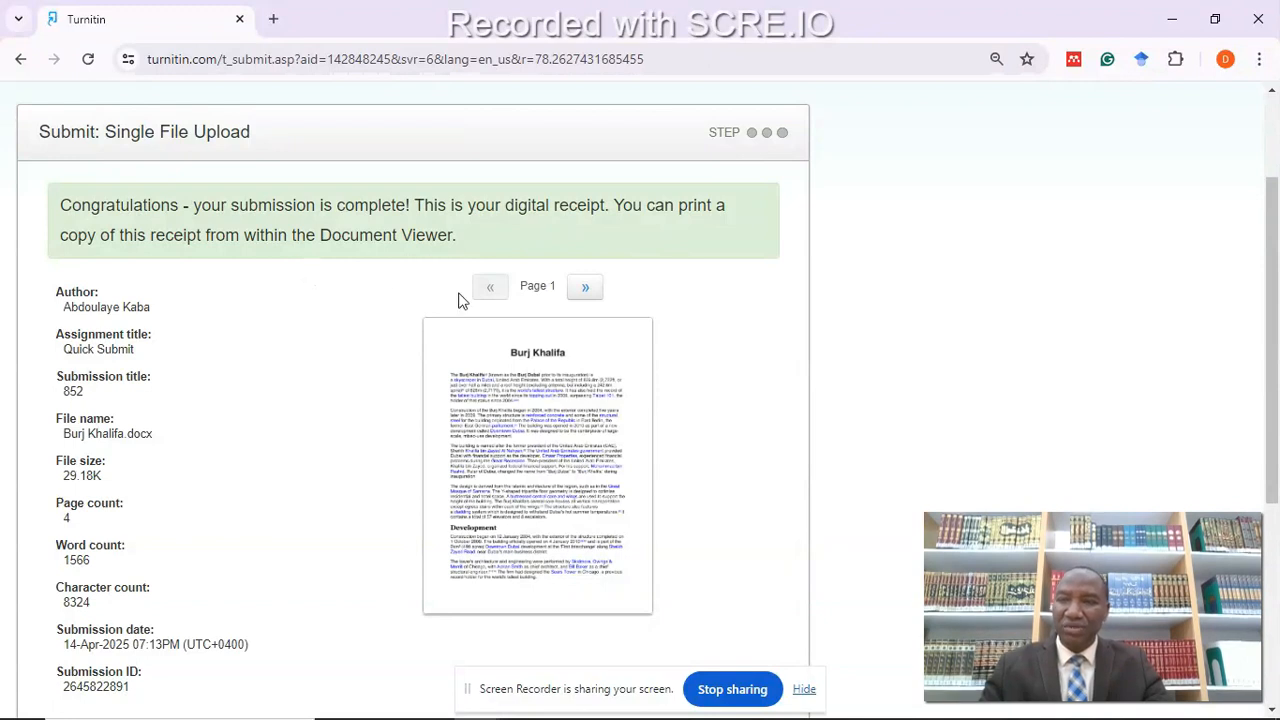
pyautogui.scroll(-3, 466, 289)
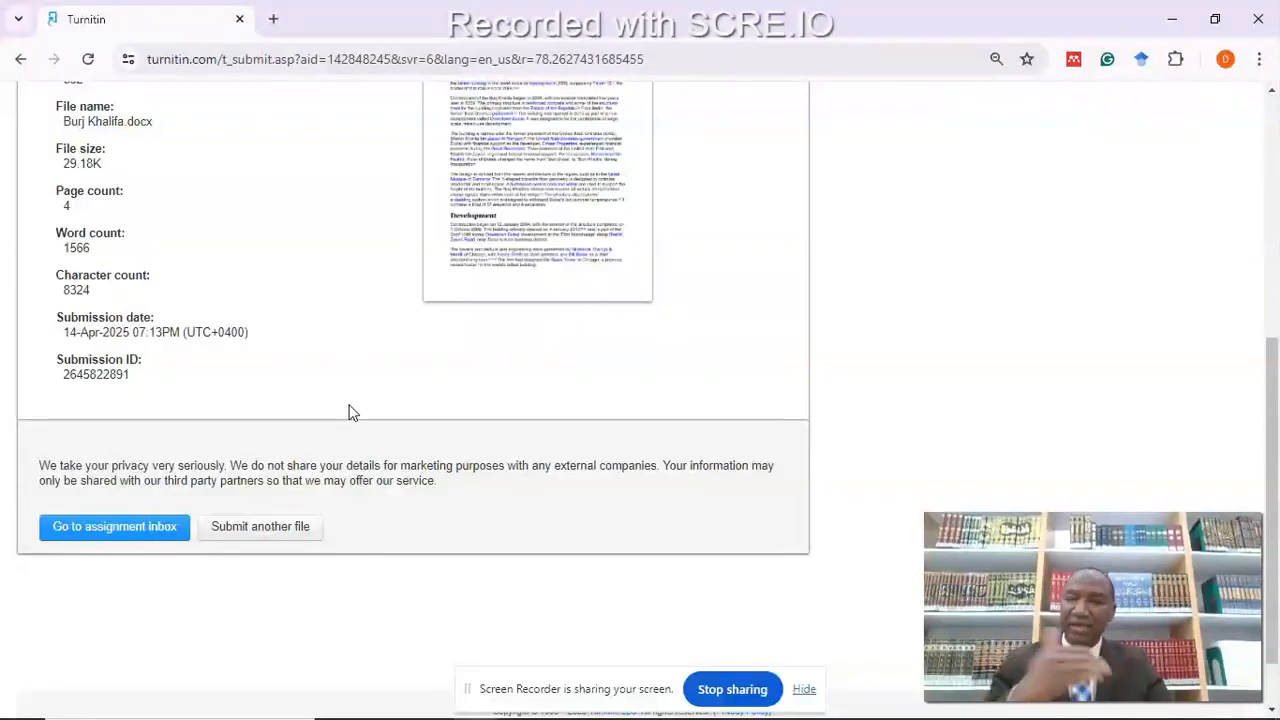
pyautogui.scroll(2, 326, 372)
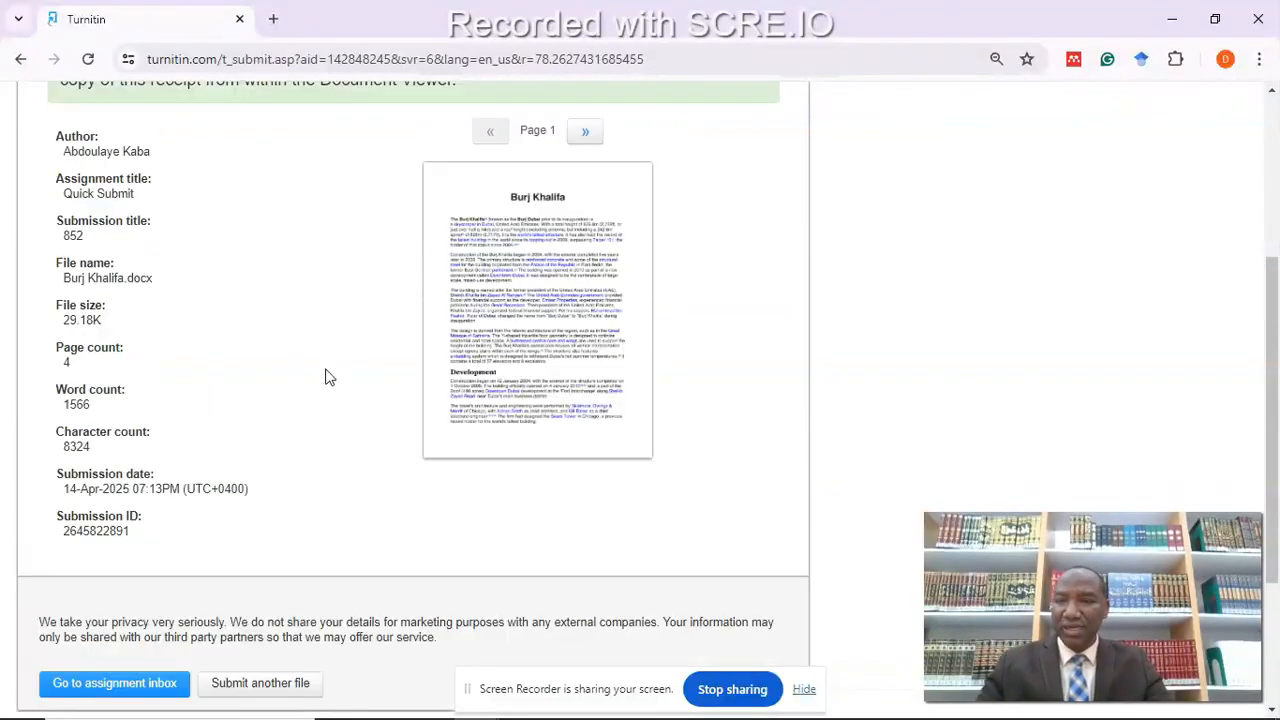
pyautogui.scroll(2, 290, 456)
pyautogui.scroll(-2, 286, 457)
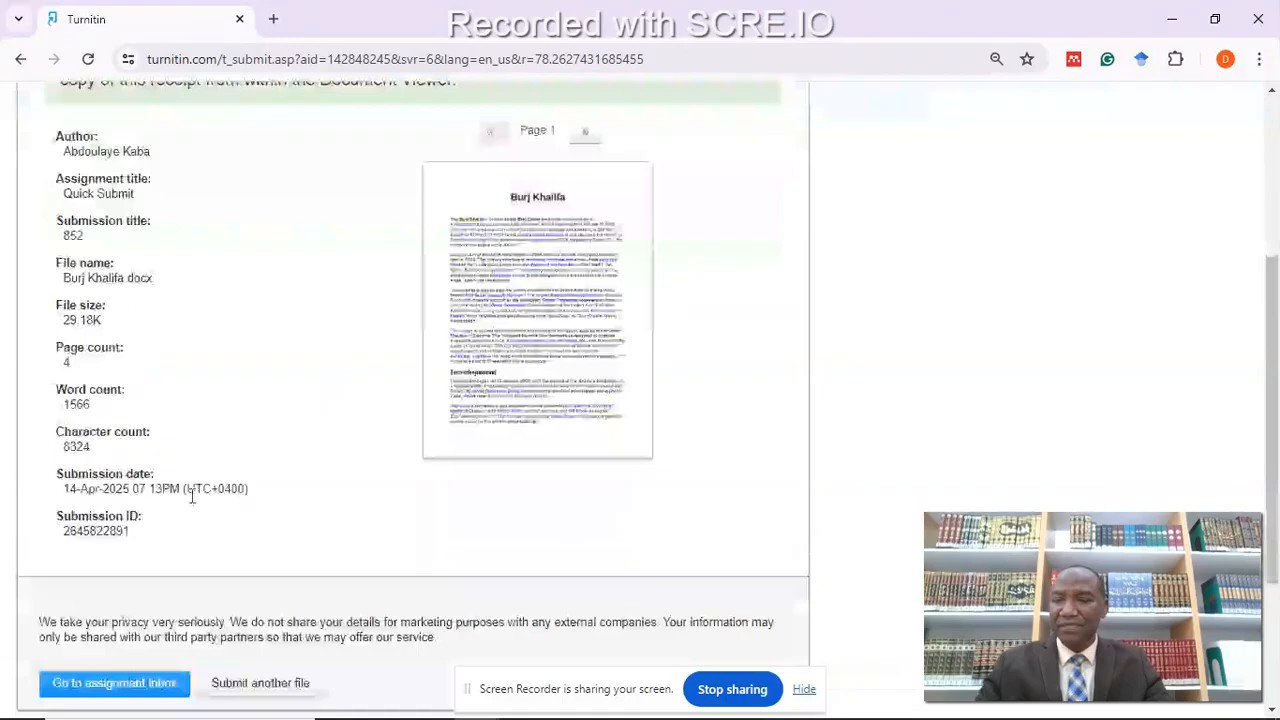
pyautogui.scroll(-2, 52, 522)
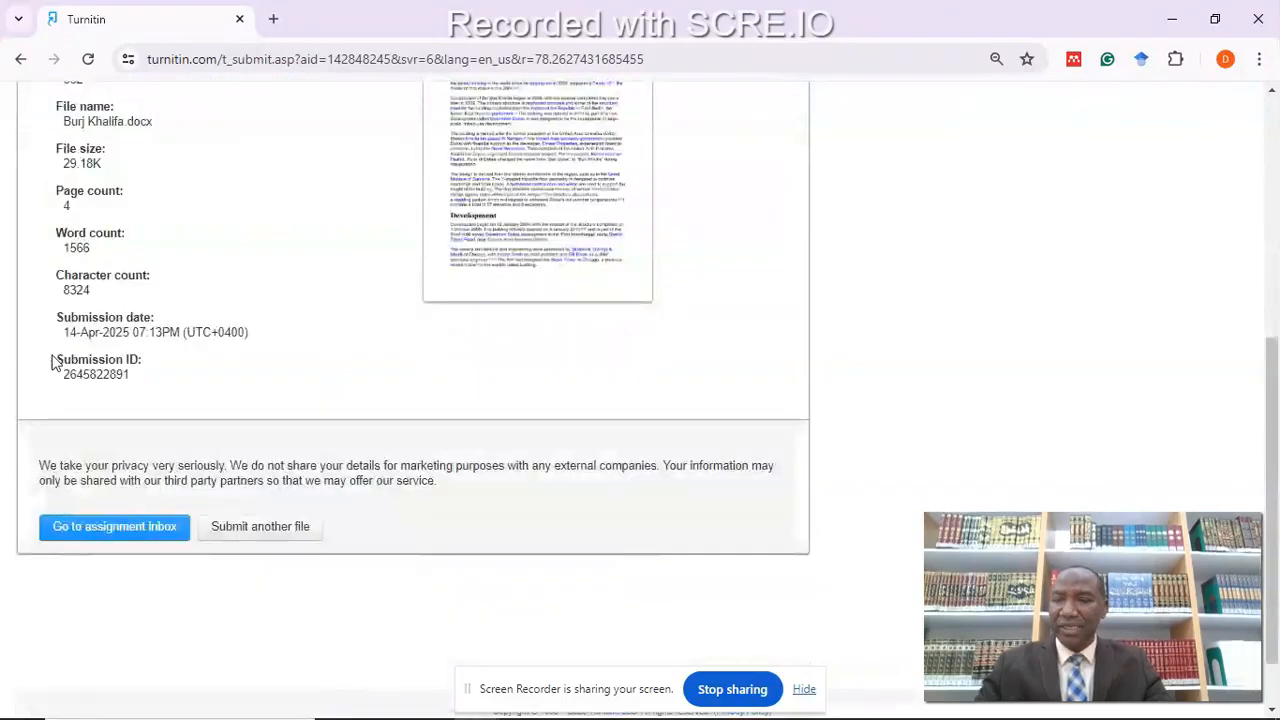
pyautogui.moveTo(57, 359); pyautogui.dragTo(164, 374)
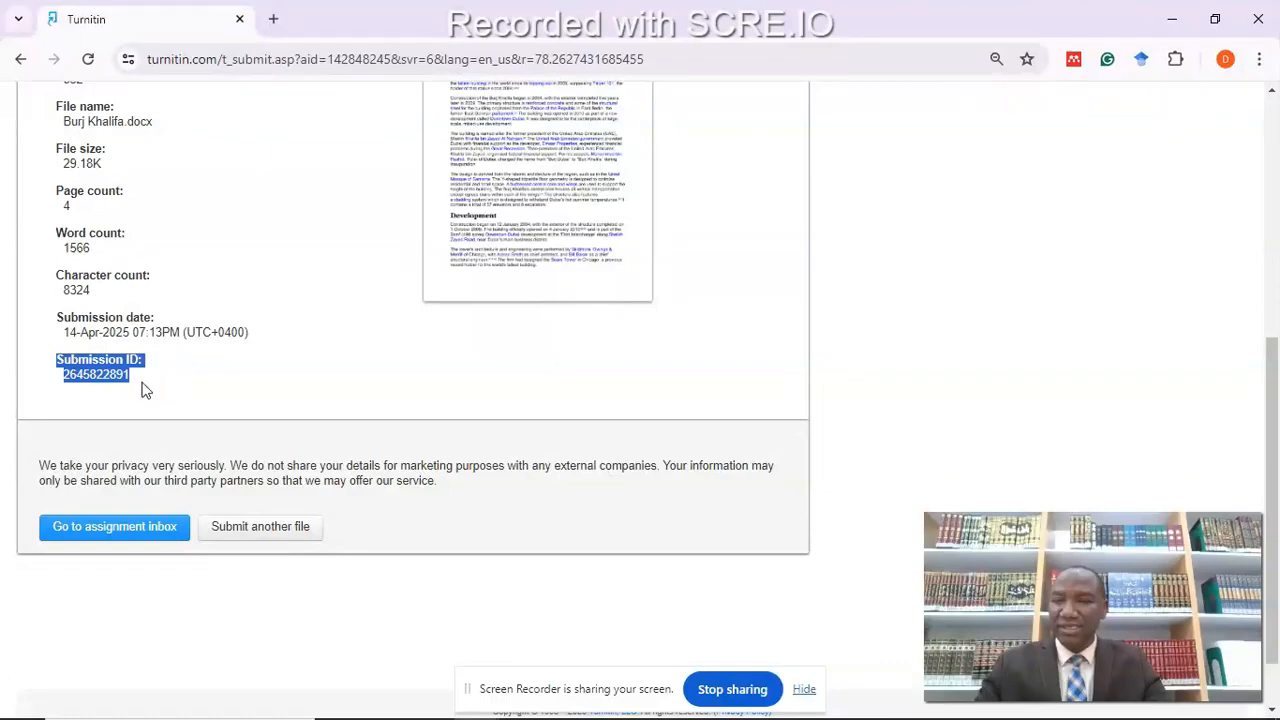
pyautogui.click(145, 392)
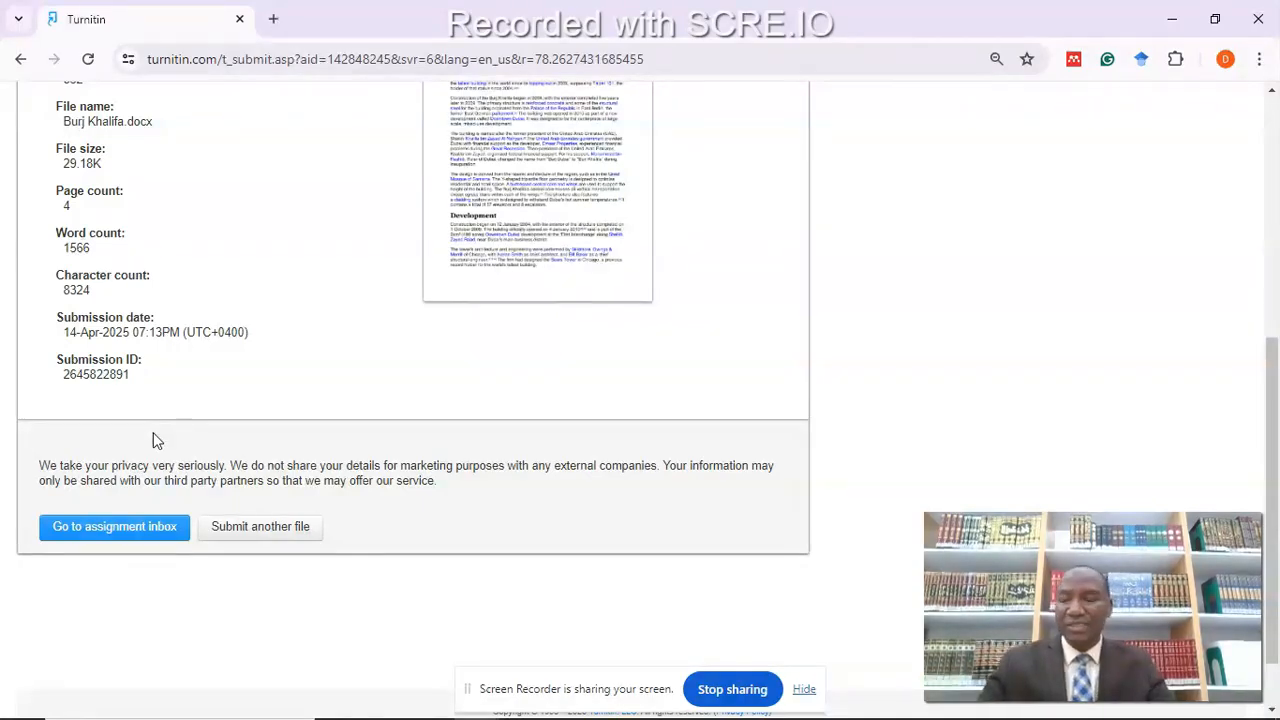
pyautogui.scroll(-1, 162, 470)
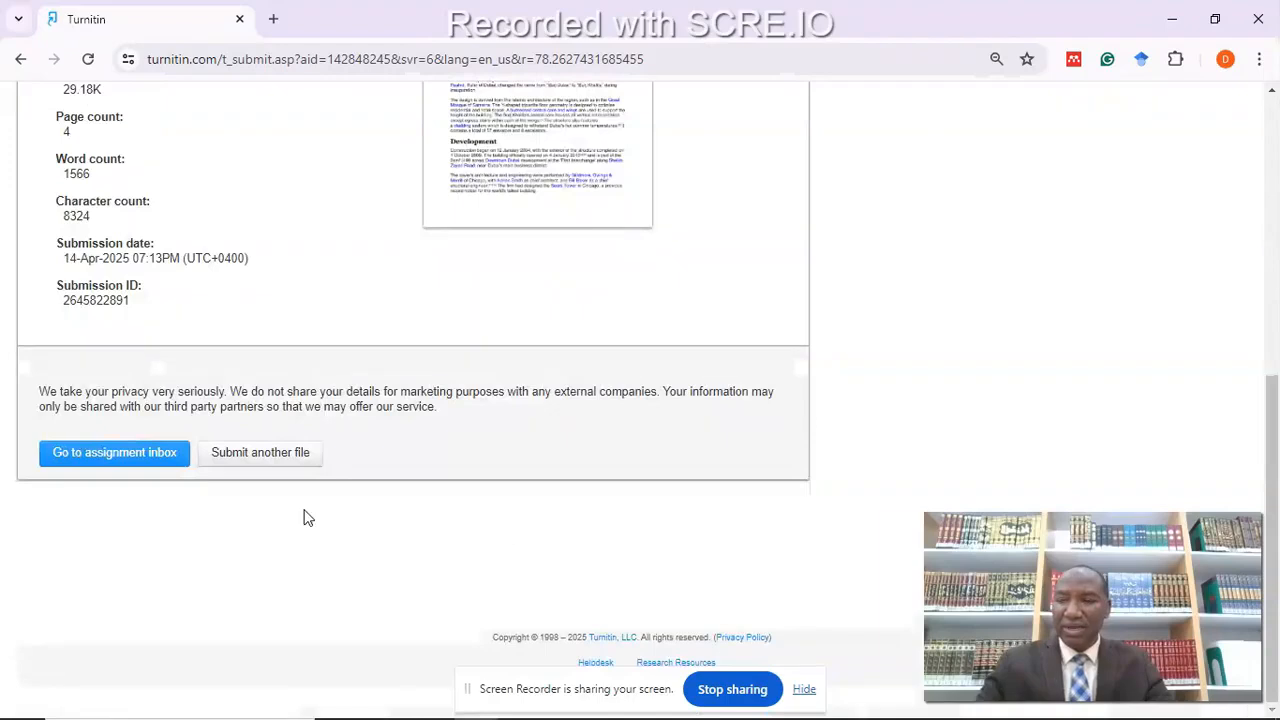
# Step: Go to the assignment inbox and open the similarity report for paper 852 in a maximized window
pyautogui.click(155, 472)
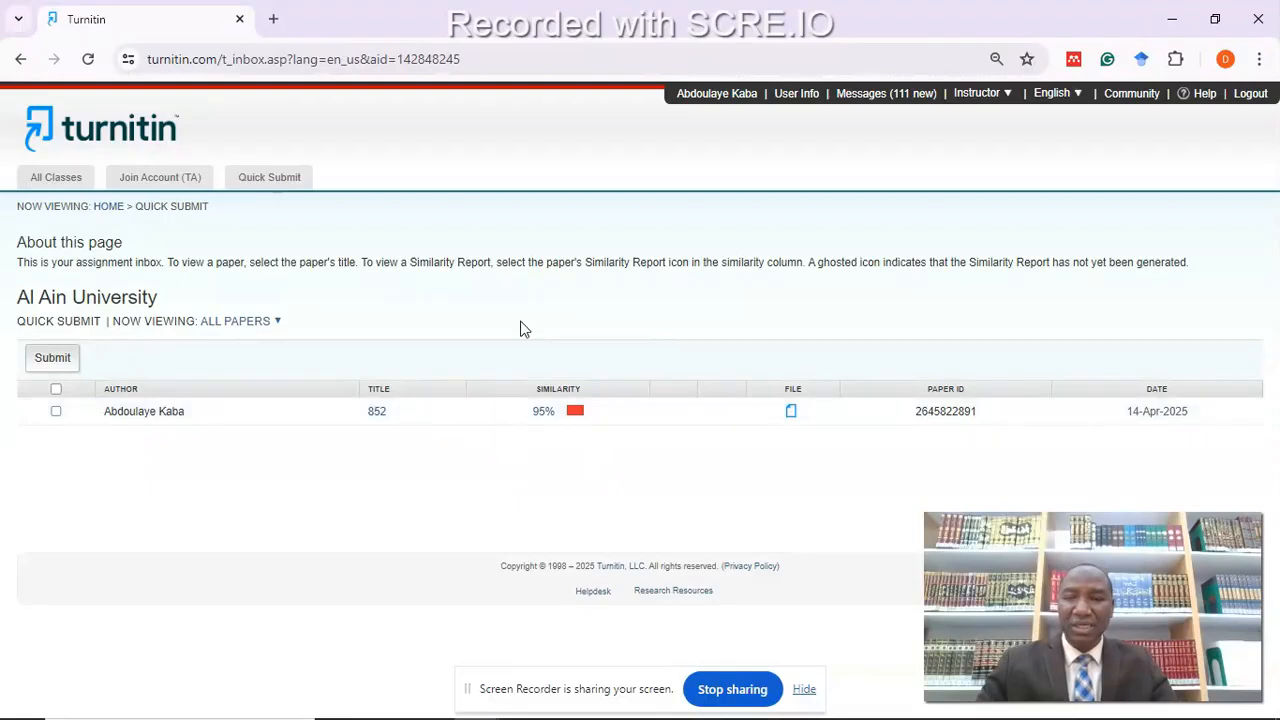
pyautogui.click(539, 415)
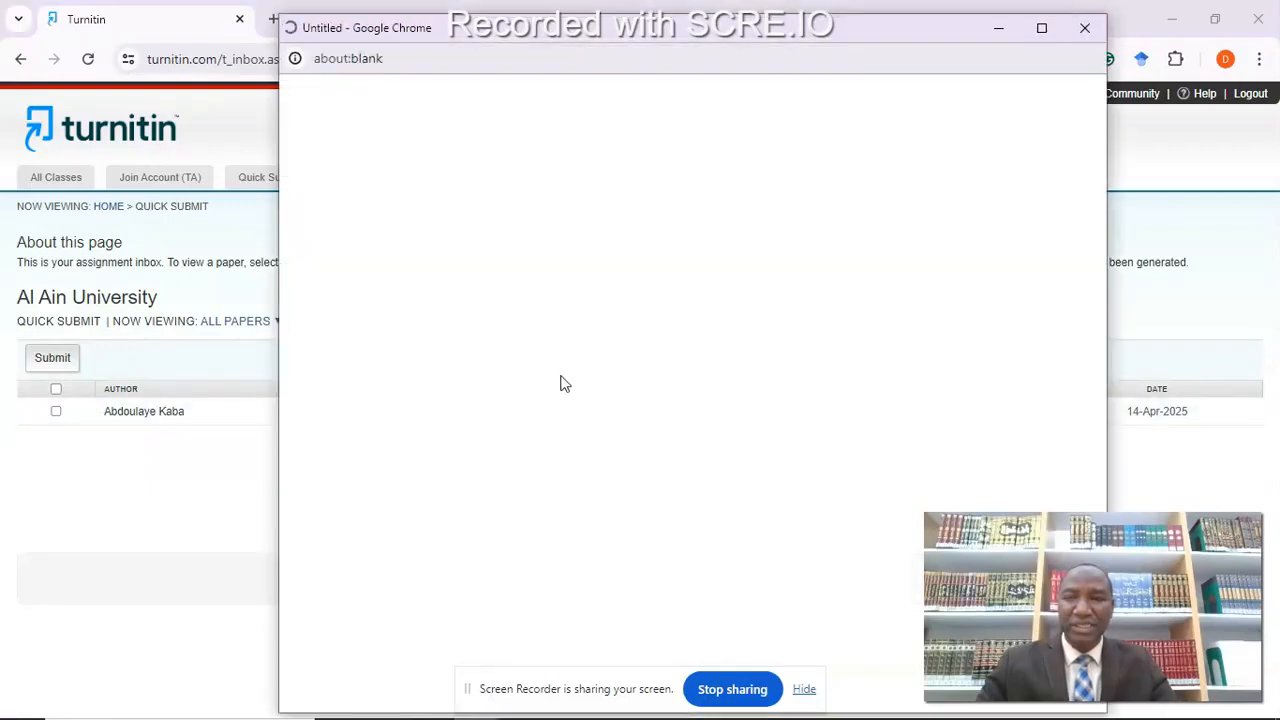
pyautogui.click(1042, 30)
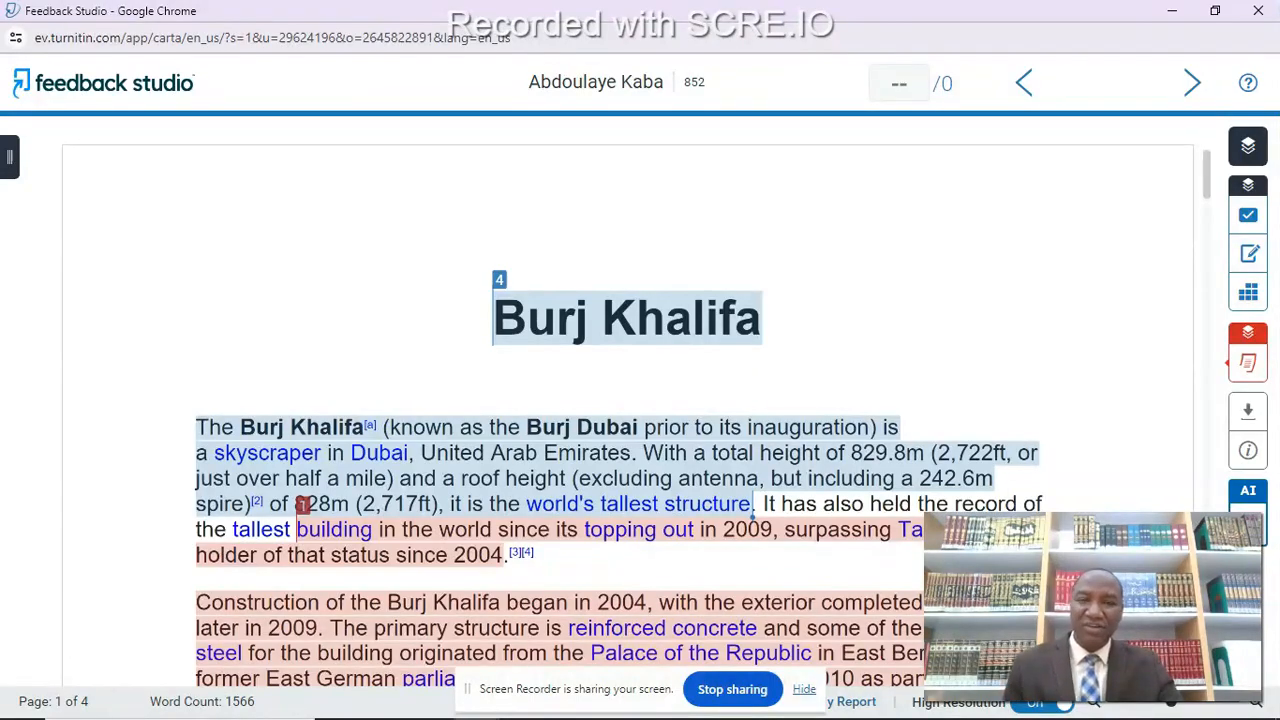
# Step: Examine the highlighted matches throughout the Burj Khalifa document, from the first page to the references
pyautogui.click(1248, 372)
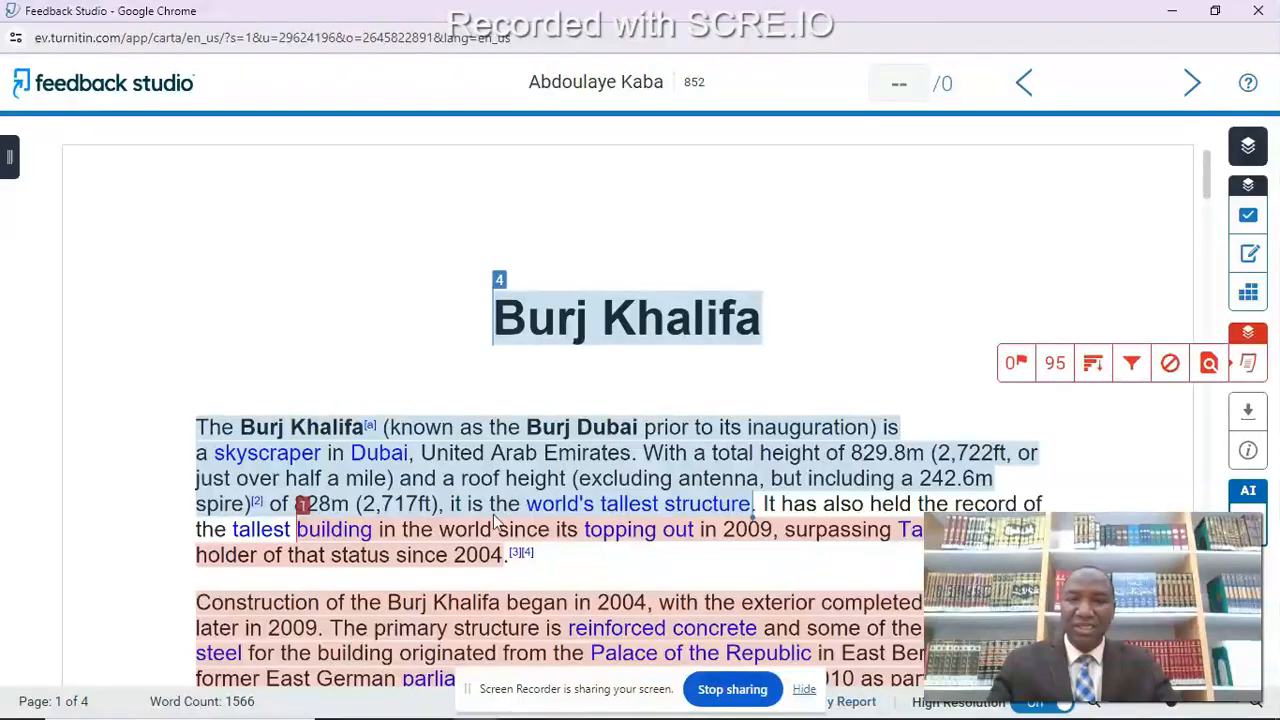
pyautogui.scroll(-7, 510, 480)
pyautogui.scroll(-15, 610, 503)
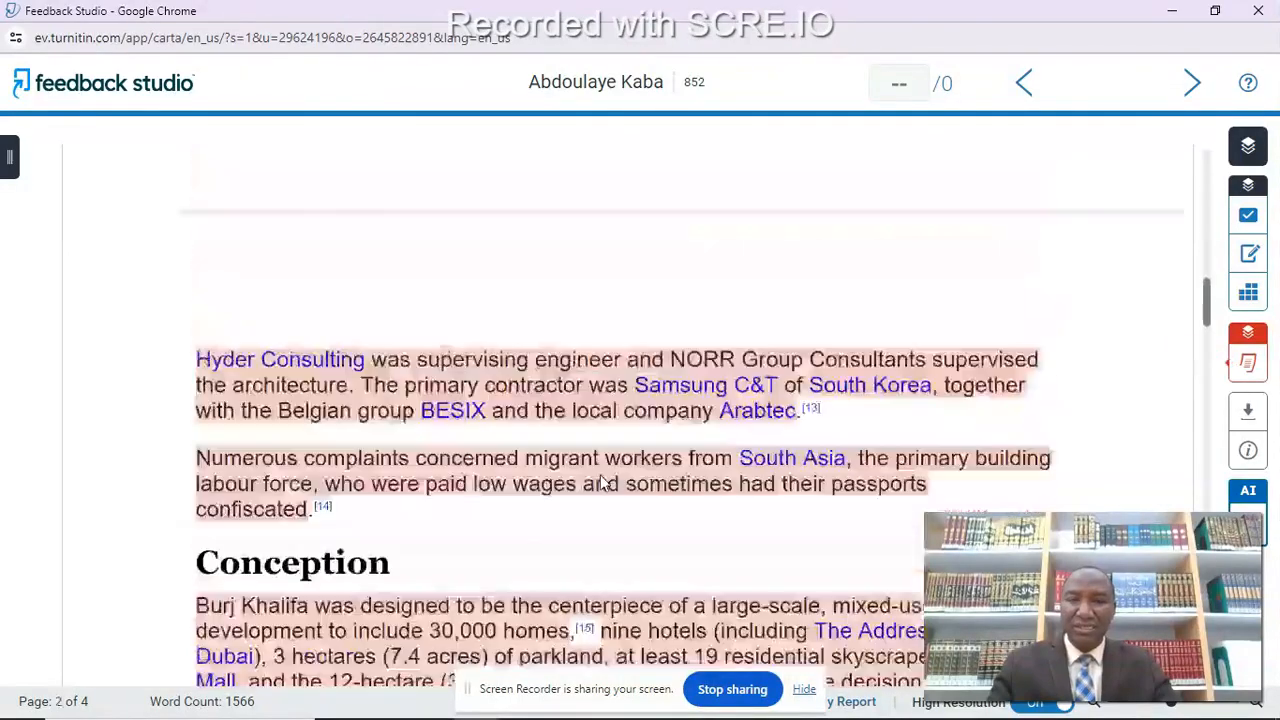
pyautogui.scroll(-10, 637, 508)
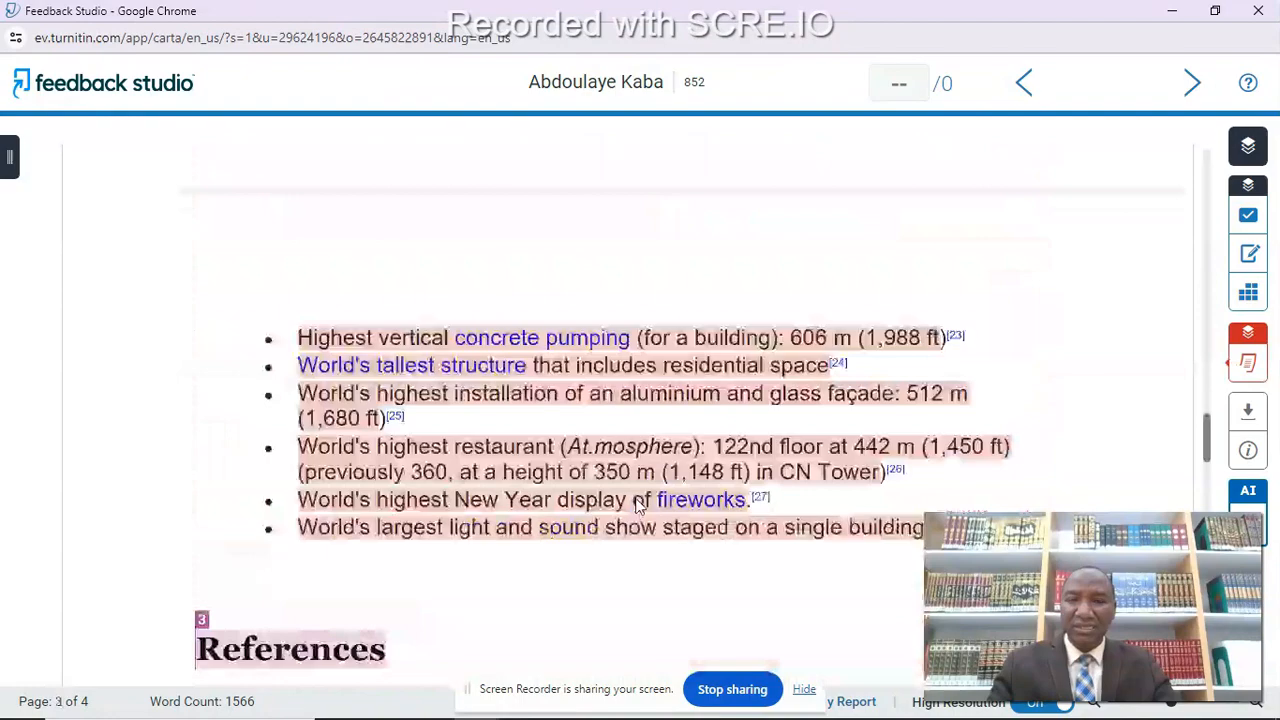
pyautogui.scroll(-12, 565, 500)
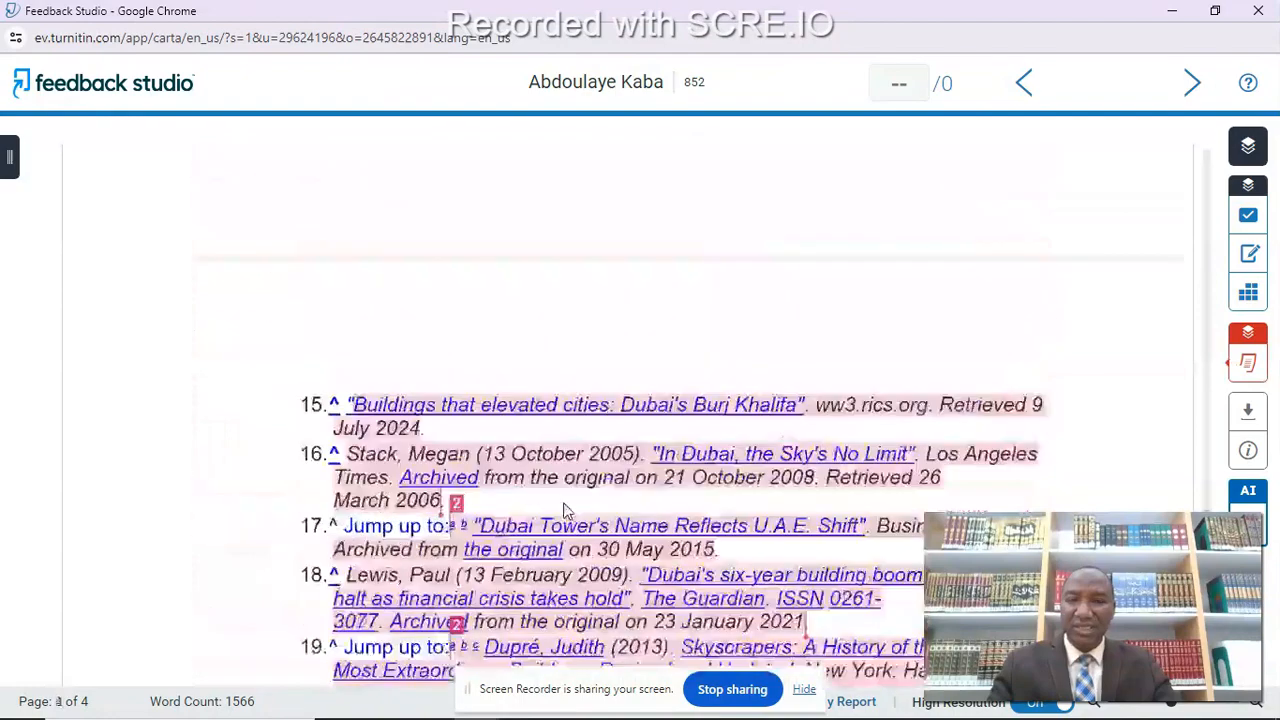
pyautogui.scroll(10, 777, 391)
pyautogui.scroll(15, 800, 392)
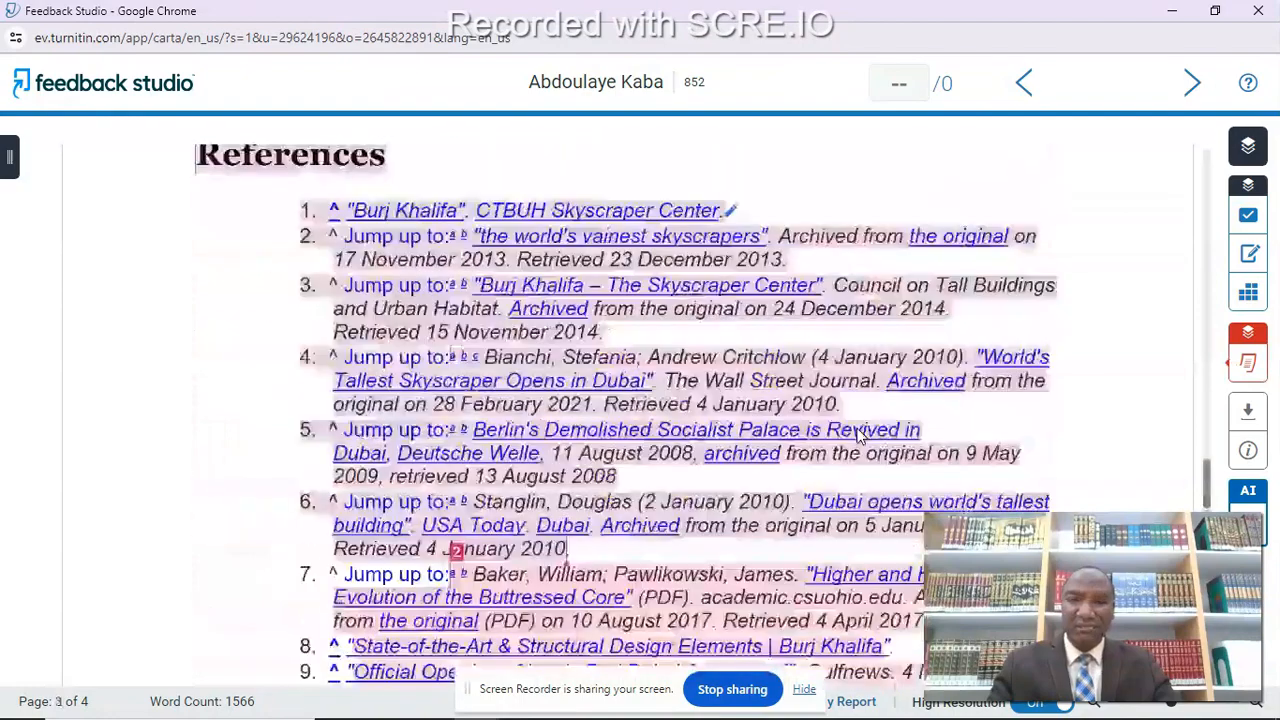
pyautogui.scroll(15, 843, 399)
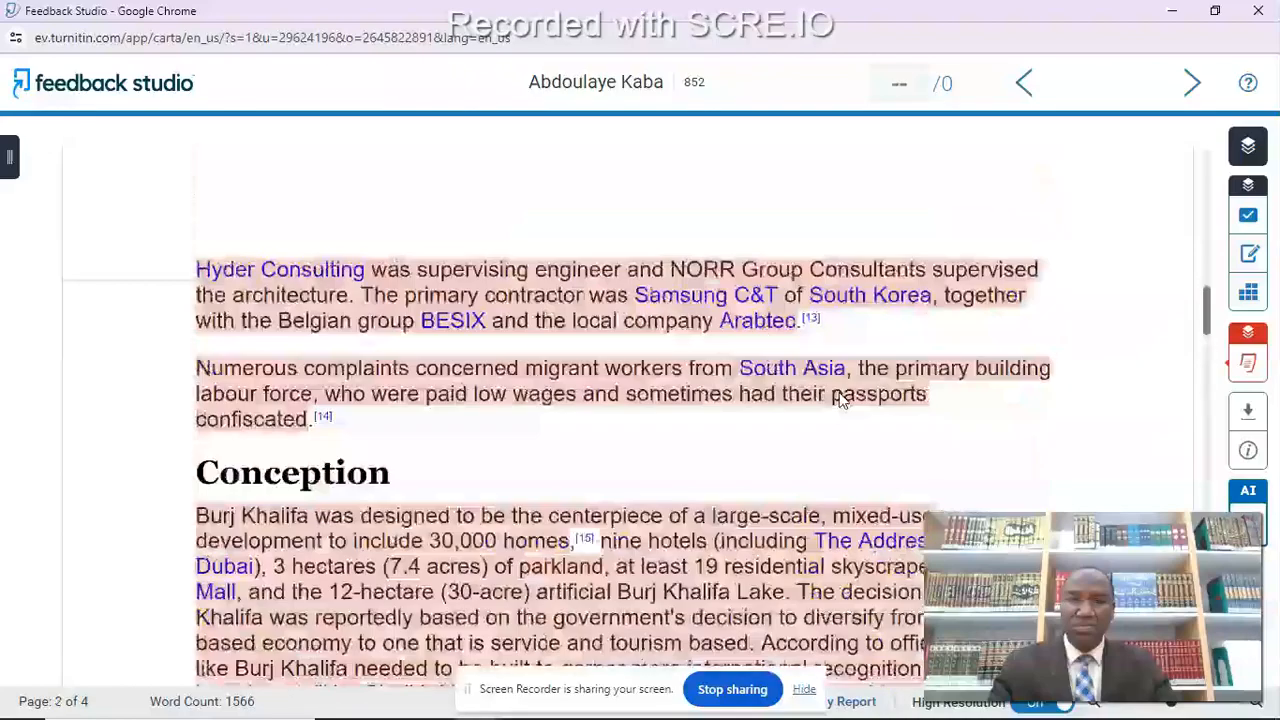
pyautogui.scroll(1, 796, 320)
pyautogui.scroll(-9, 700, 380)
pyautogui.scroll(-15, 726, 410)
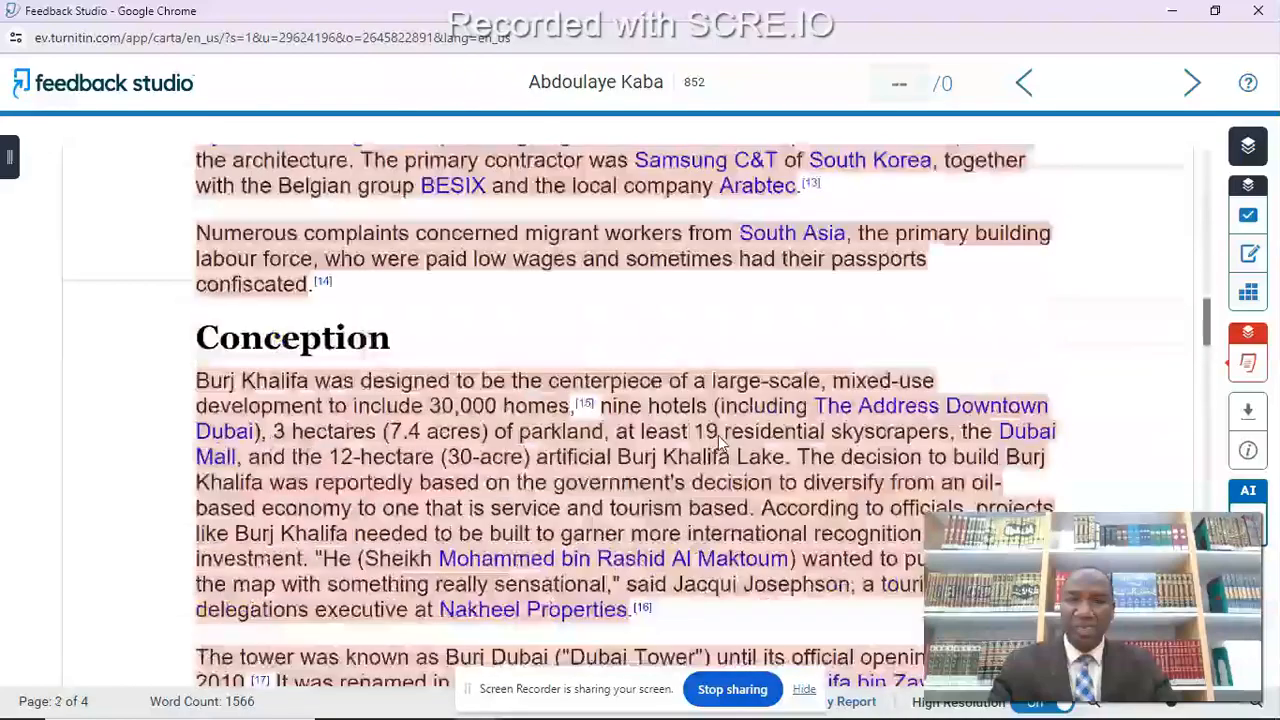
pyautogui.scroll(-15, 716, 520)
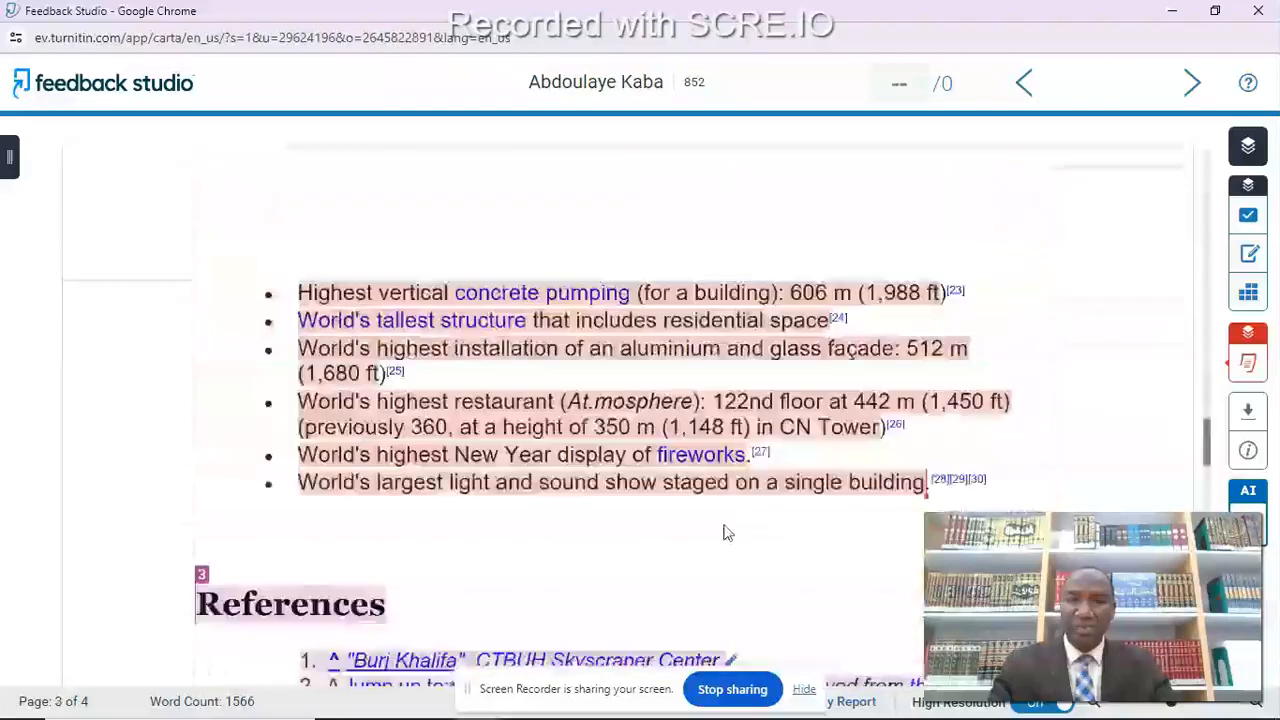
pyautogui.scroll(4, 818, 484)
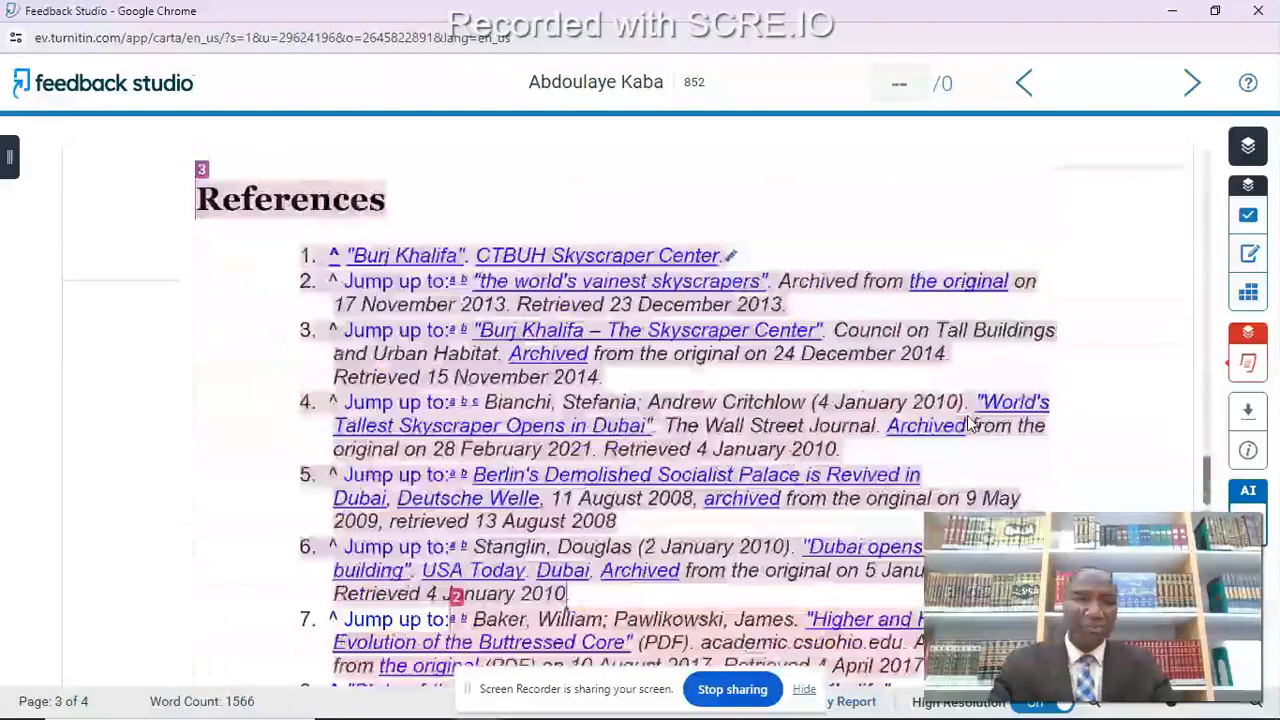
pyautogui.scroll(18, 970, 424)
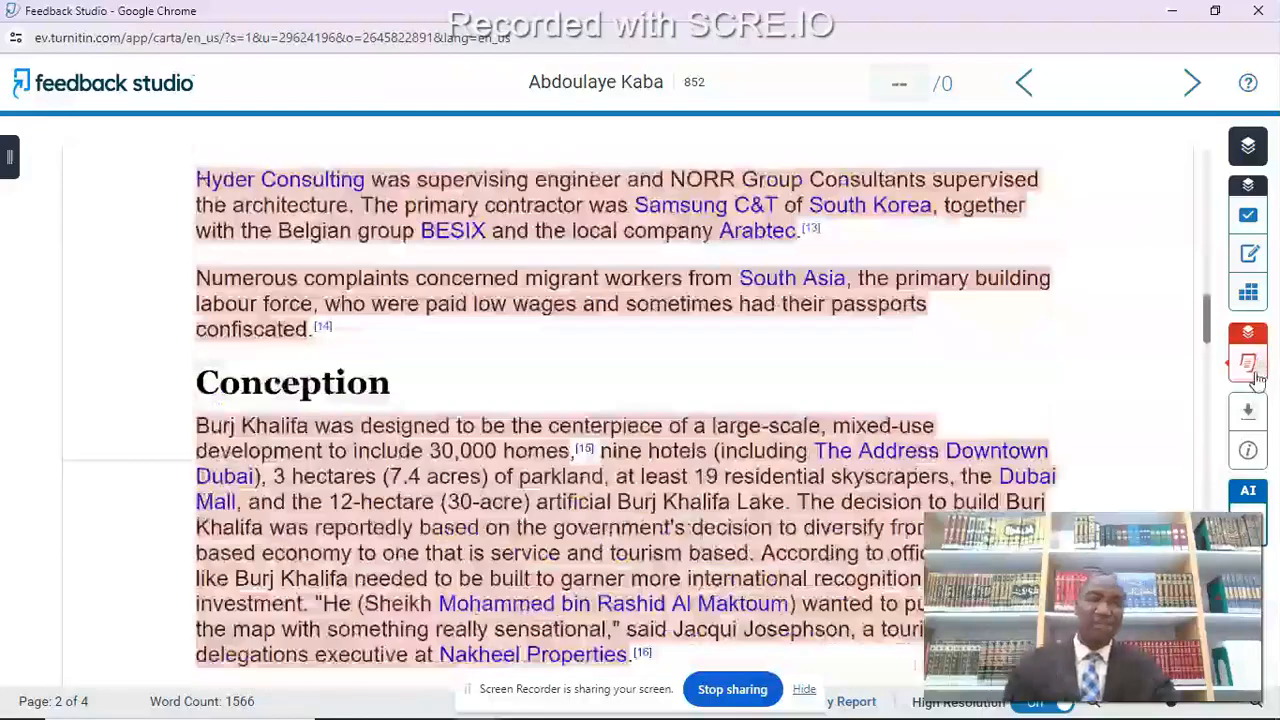
# Step: Exclude quotes and the bibliography from the similarity report, apply the filters and check the updated match highlighting
pyautogui.click(1255, 368)
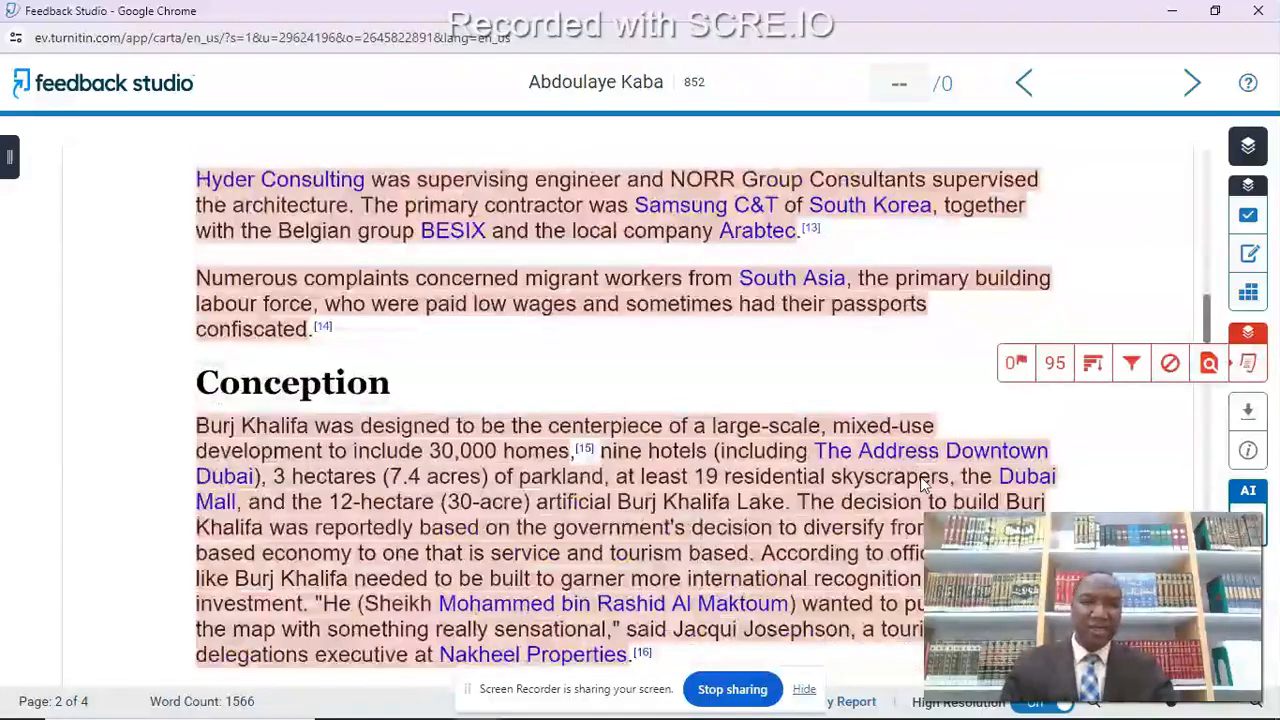
pyautogui.click(1131, 365)
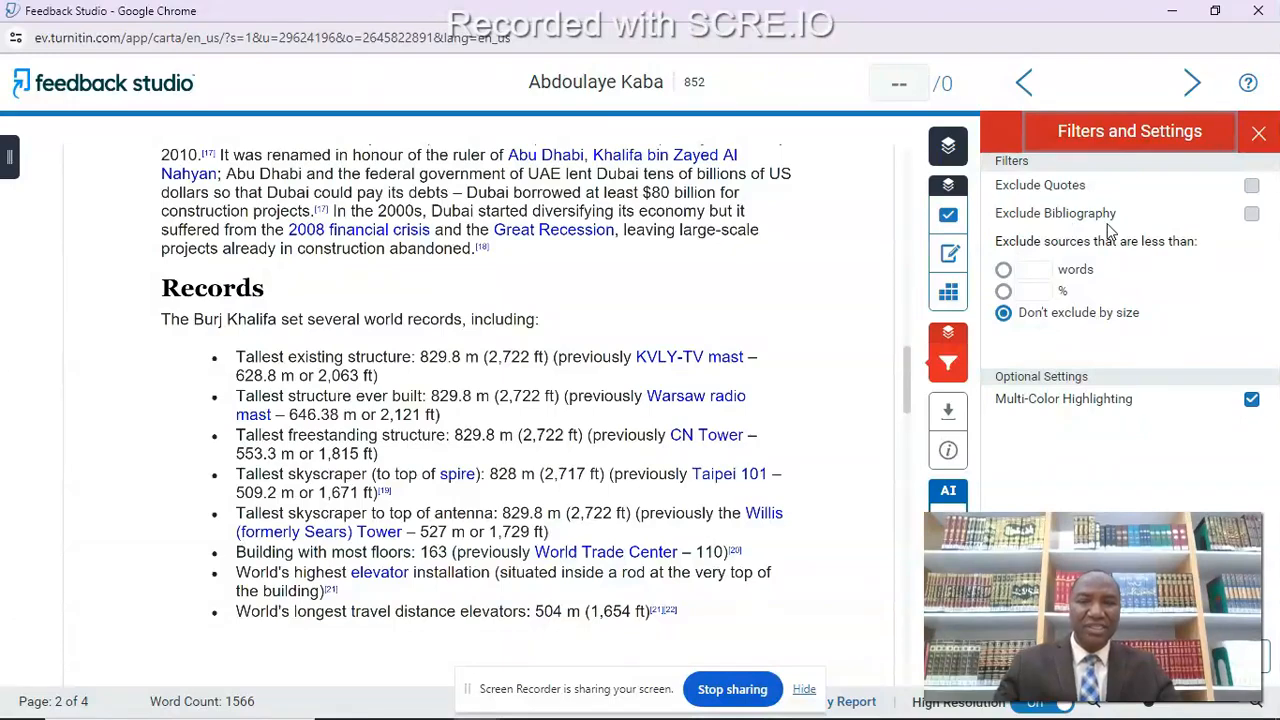
pyautogui.click(1251, 185)
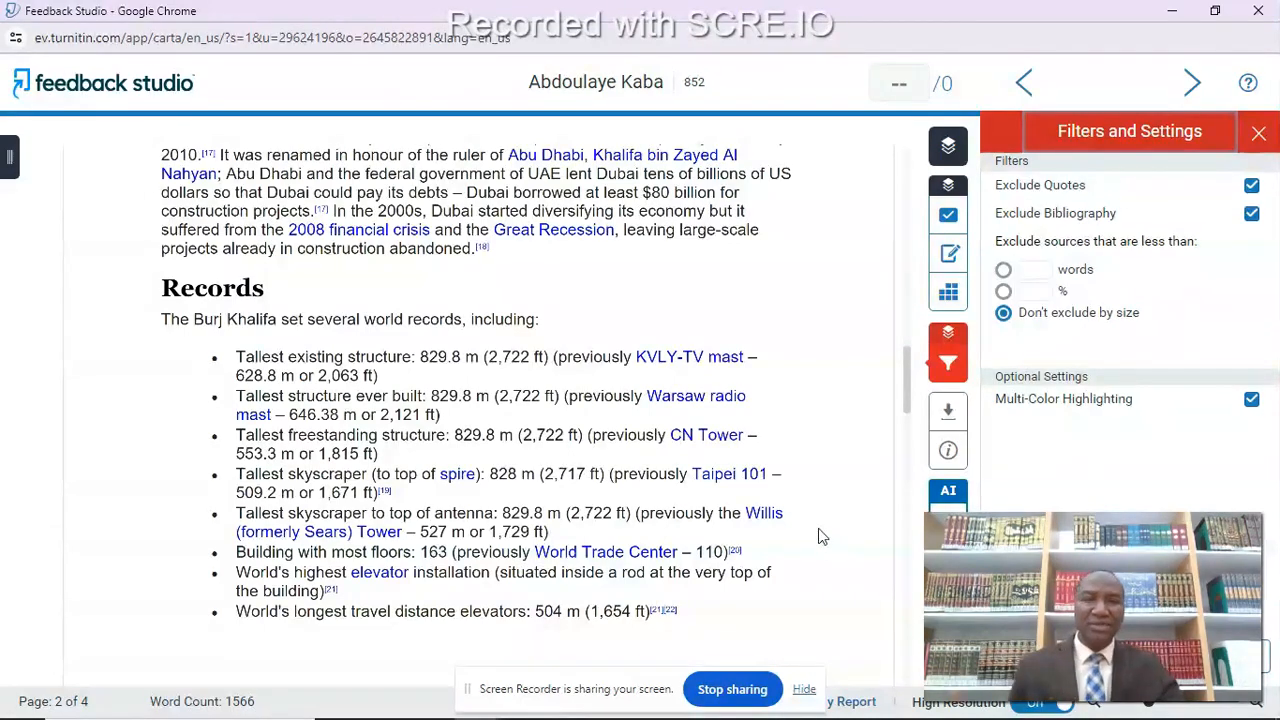
pyautogui.scroll(-1, 797, 551)
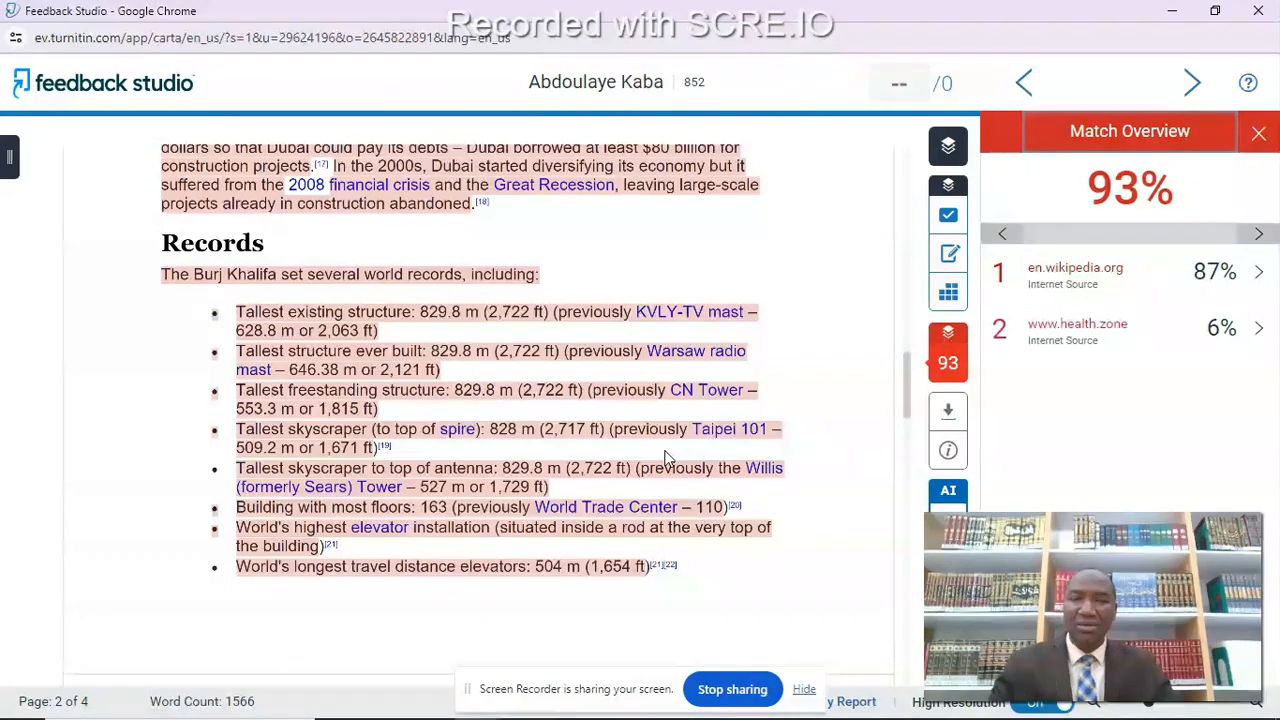
pyautogui.scroll(-1, 720, 380)
pyautogui.scroll(2, 790, 425)
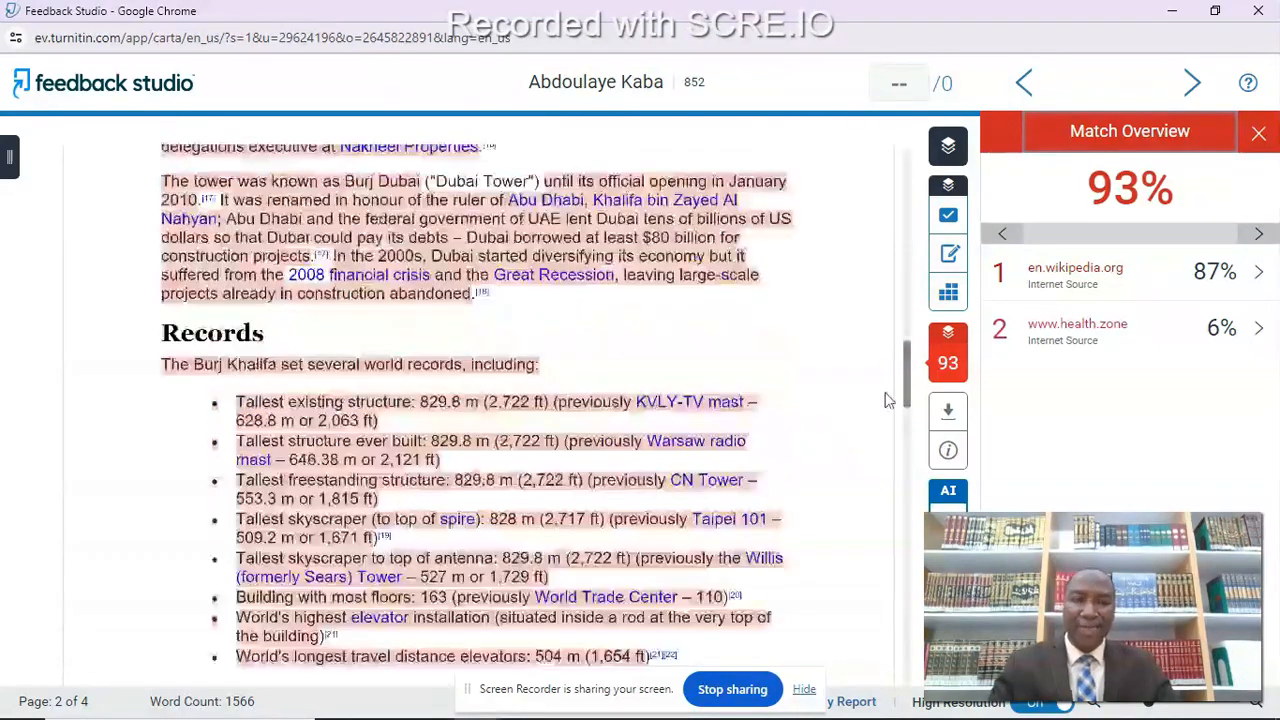
# Step: Reopen the report's filter settings and set sources of less than 5% to be excluded
pyautogui.moveTo(945, 365)
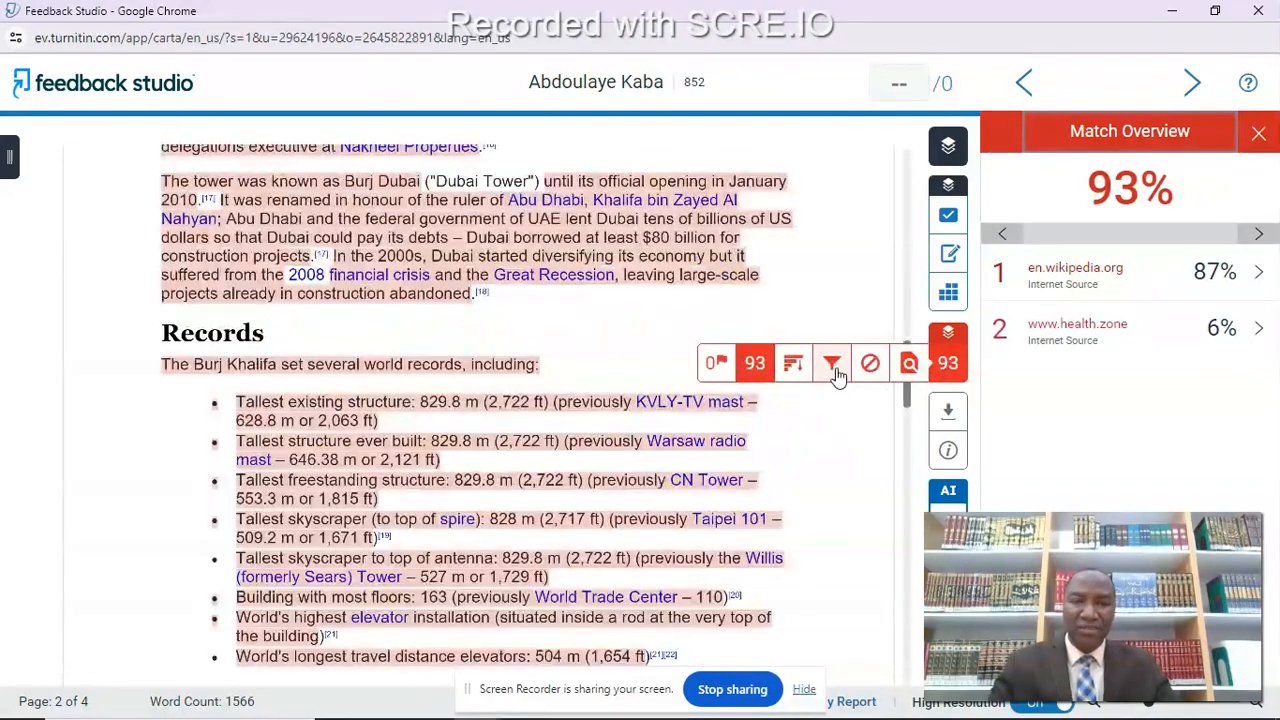
pyautogui.click(831, 363)
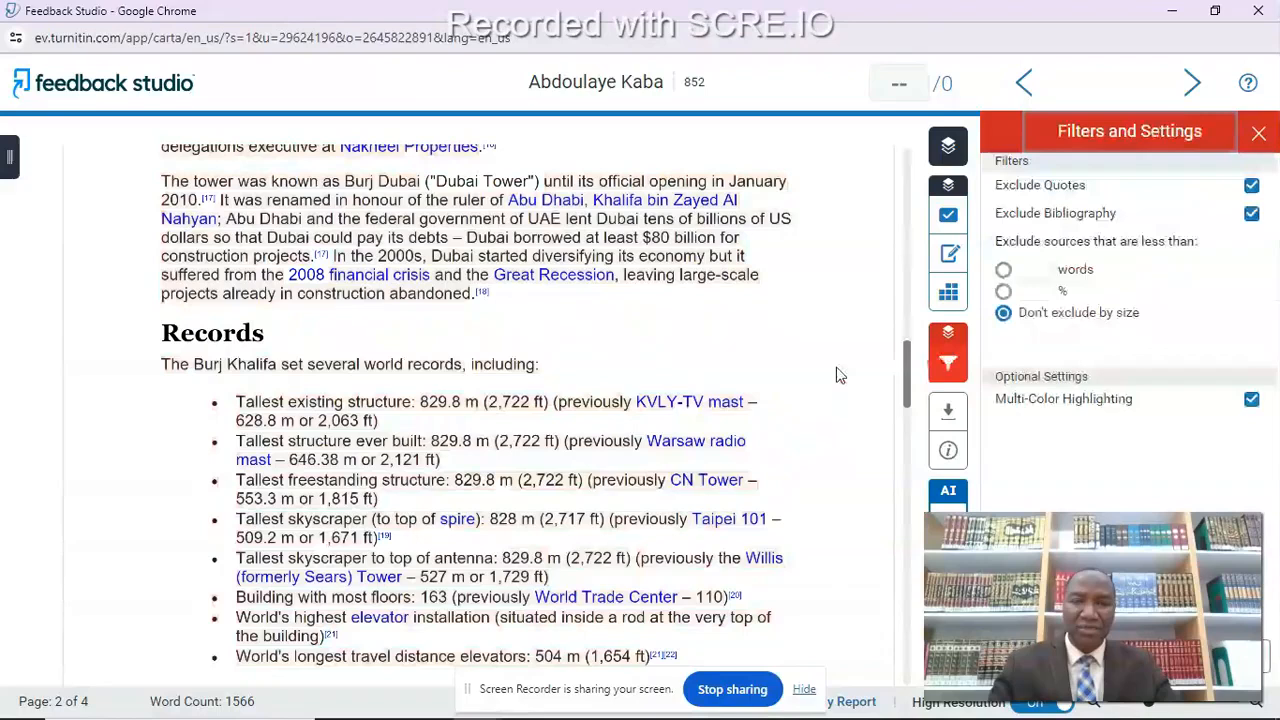
pyautogui.click(1032, 290)
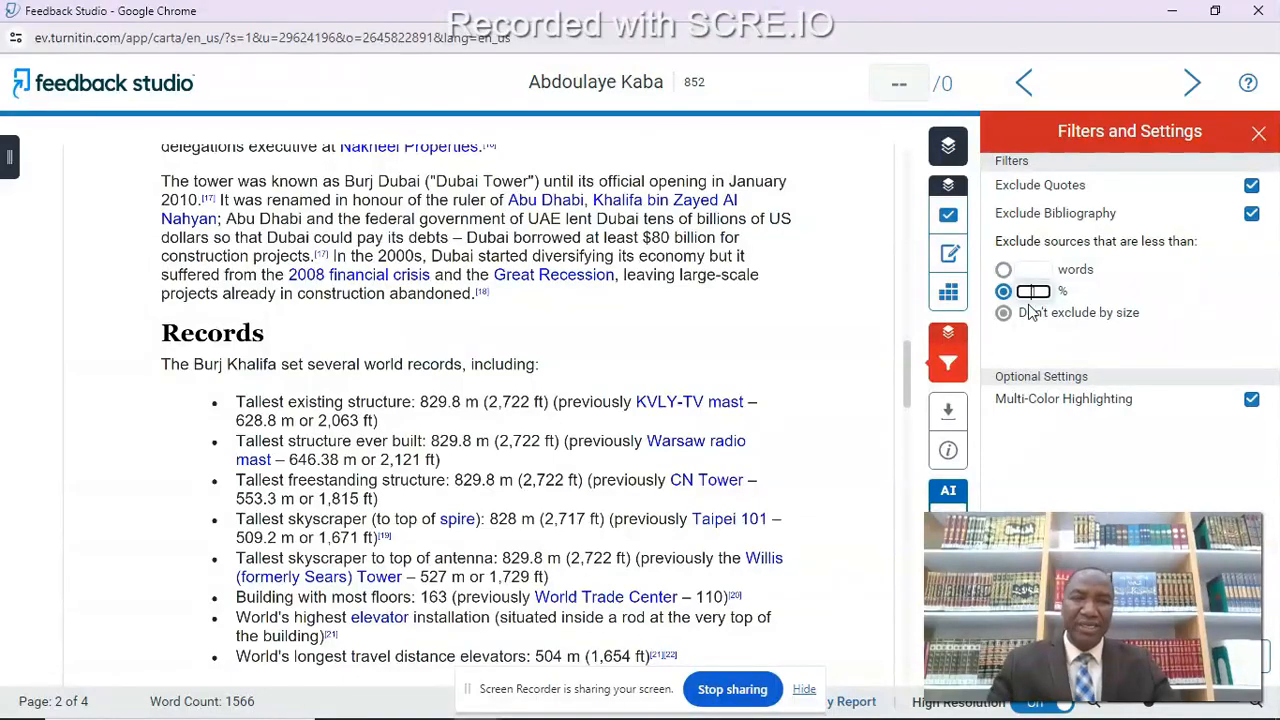
pyautogui.write('5')
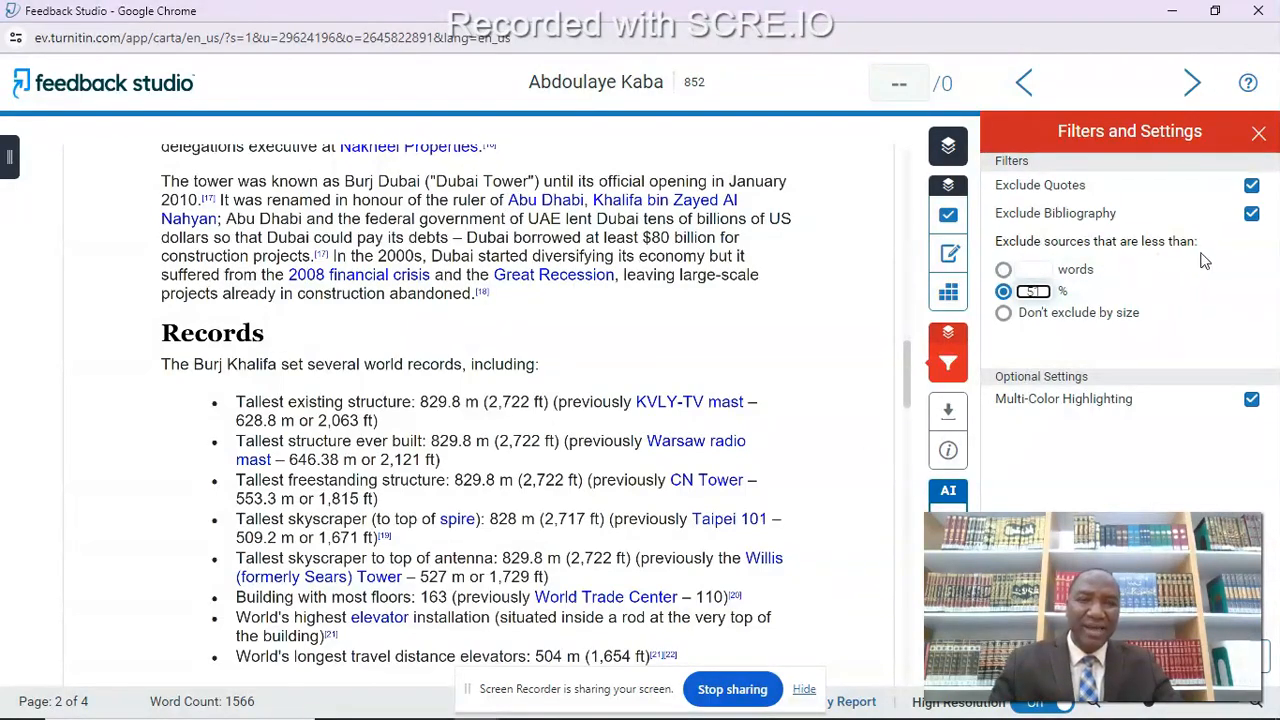
pyautogui.click(789, 346)
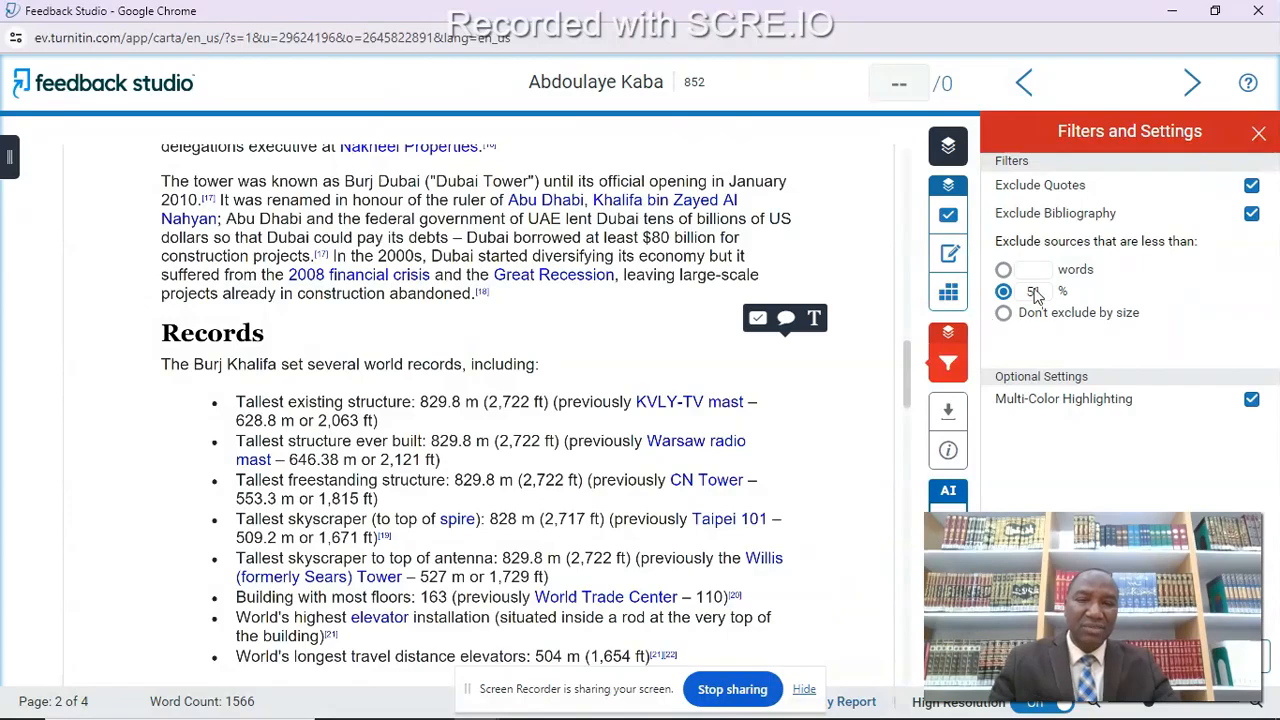
pyautogui.doubleClick(1034, 291)
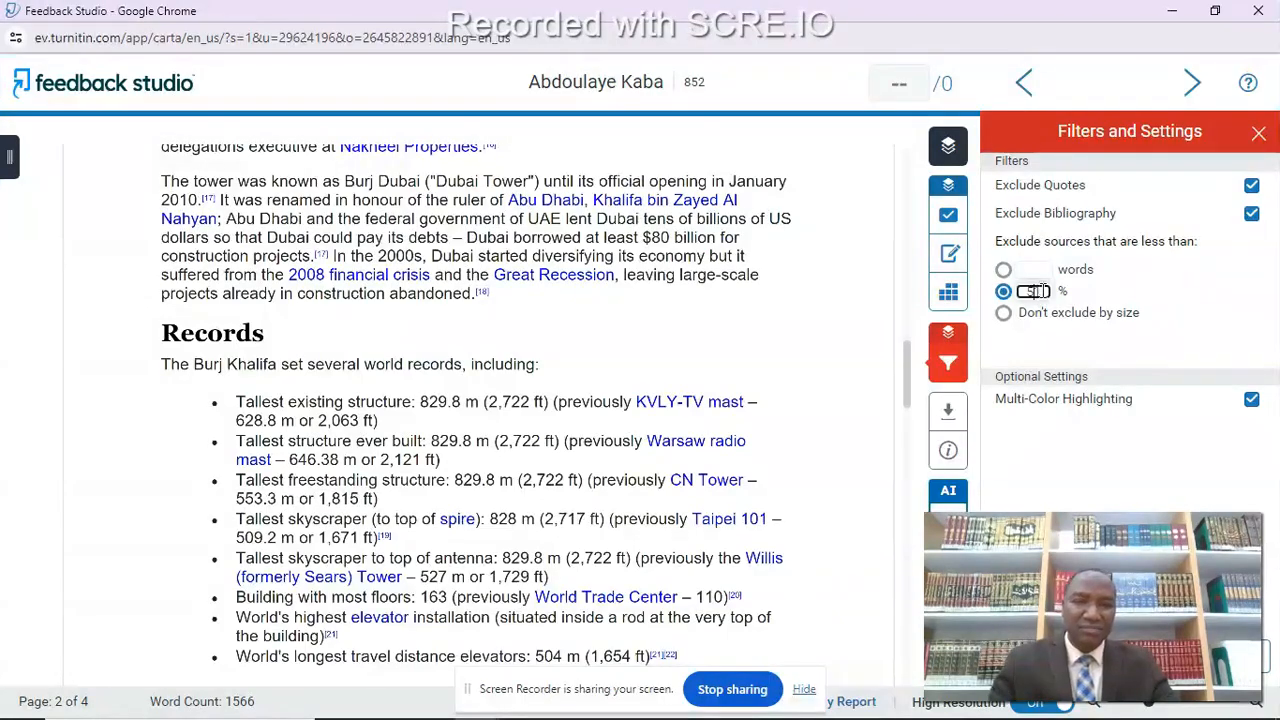
pyautogui.write('5')
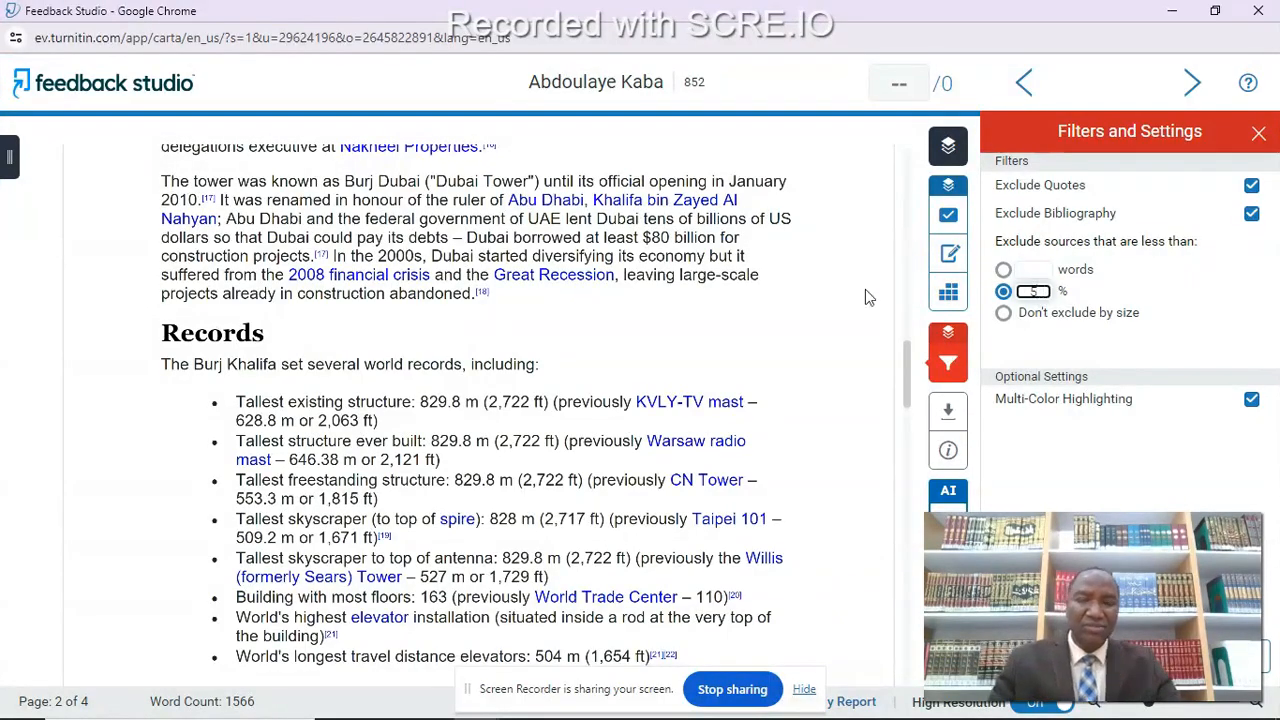
pyautogui.click(803, 328)
pyautogui.click(688, 342)
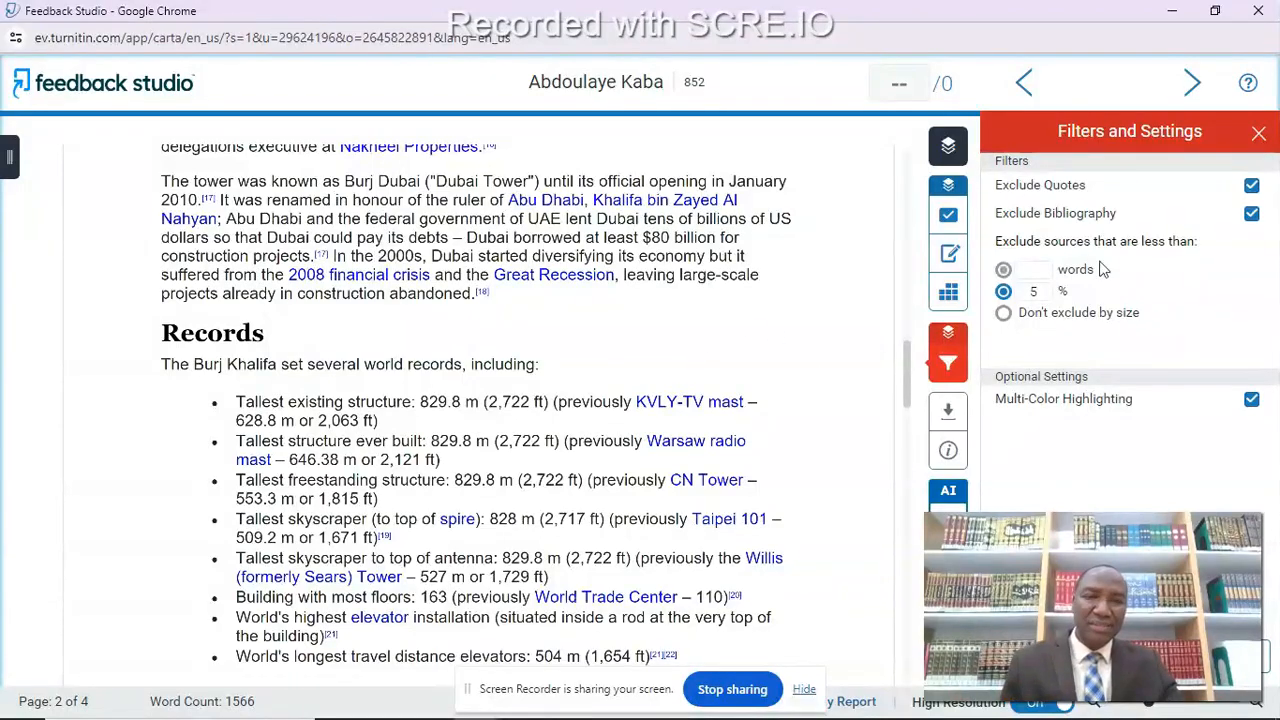
# Step: Switch the source exclusion threshold to less than 5 words
pyautogui.click(1040, 270)
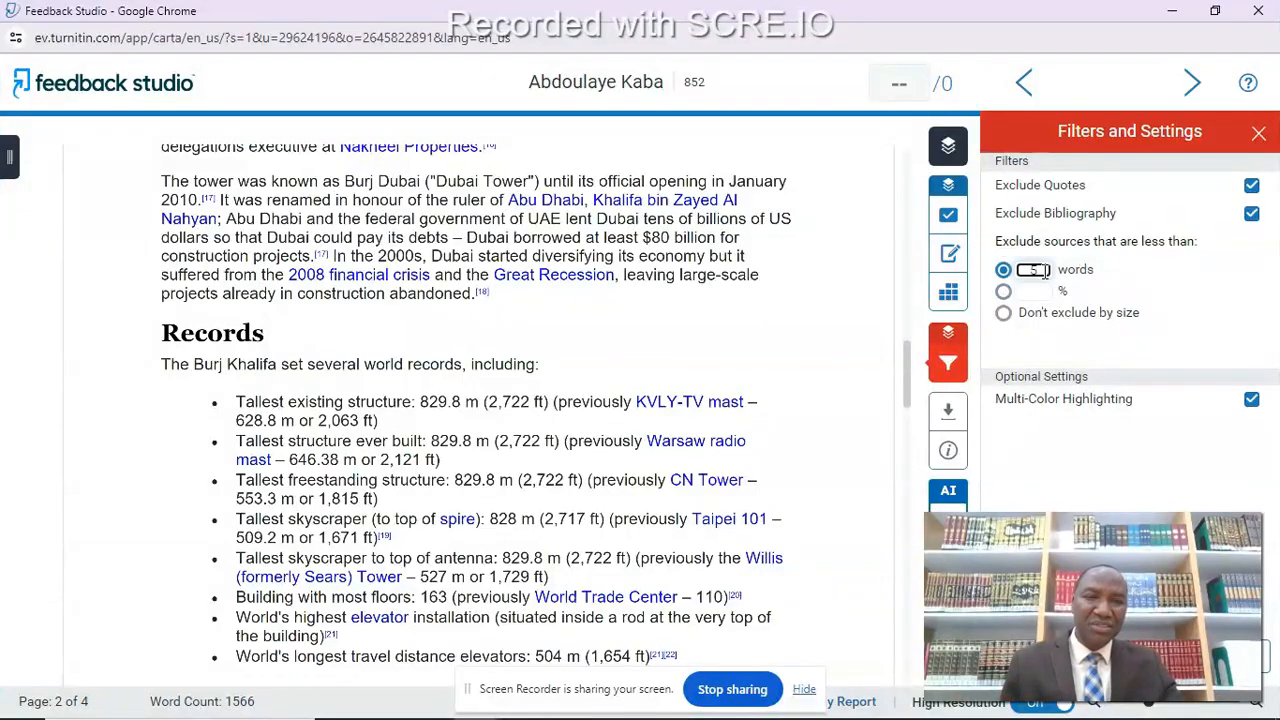
pyautogui.click(1040, 292)
pyautogui.click(1036, 269)
pyautogui.moveTo(1028, 269); pyautogui.dragTo(1041, 267)
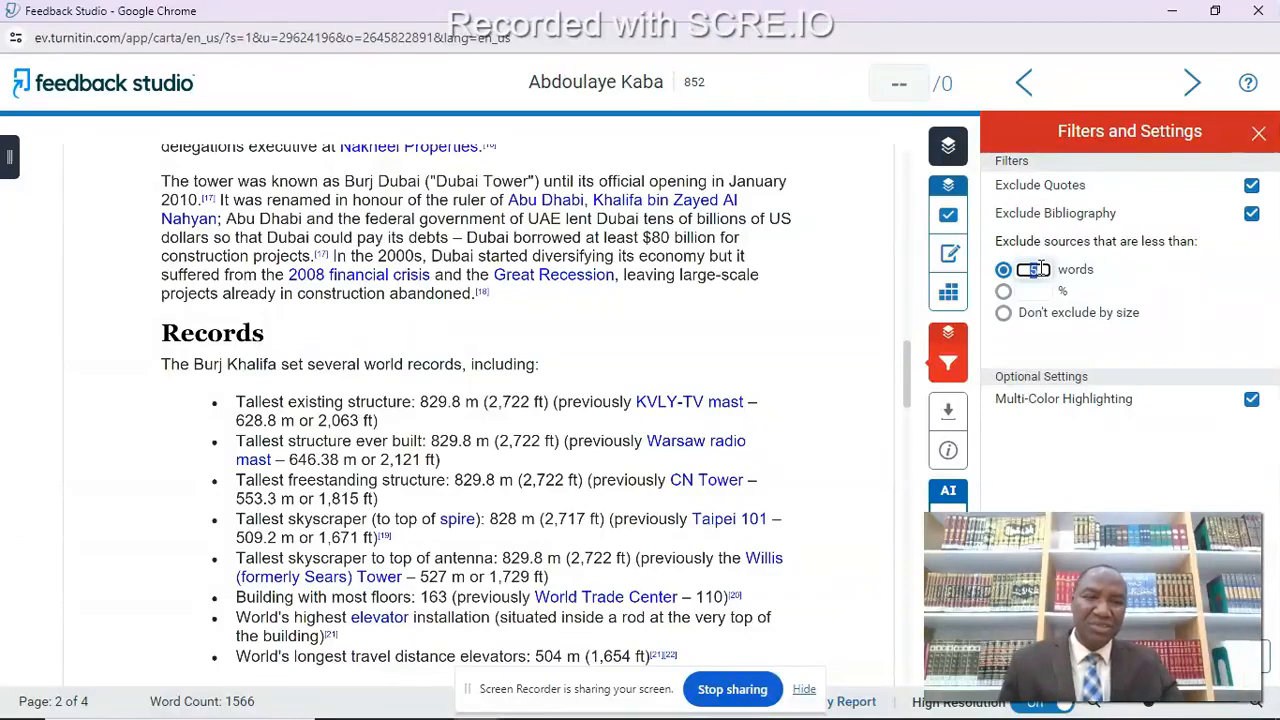
pyautogui.click(852, 312)
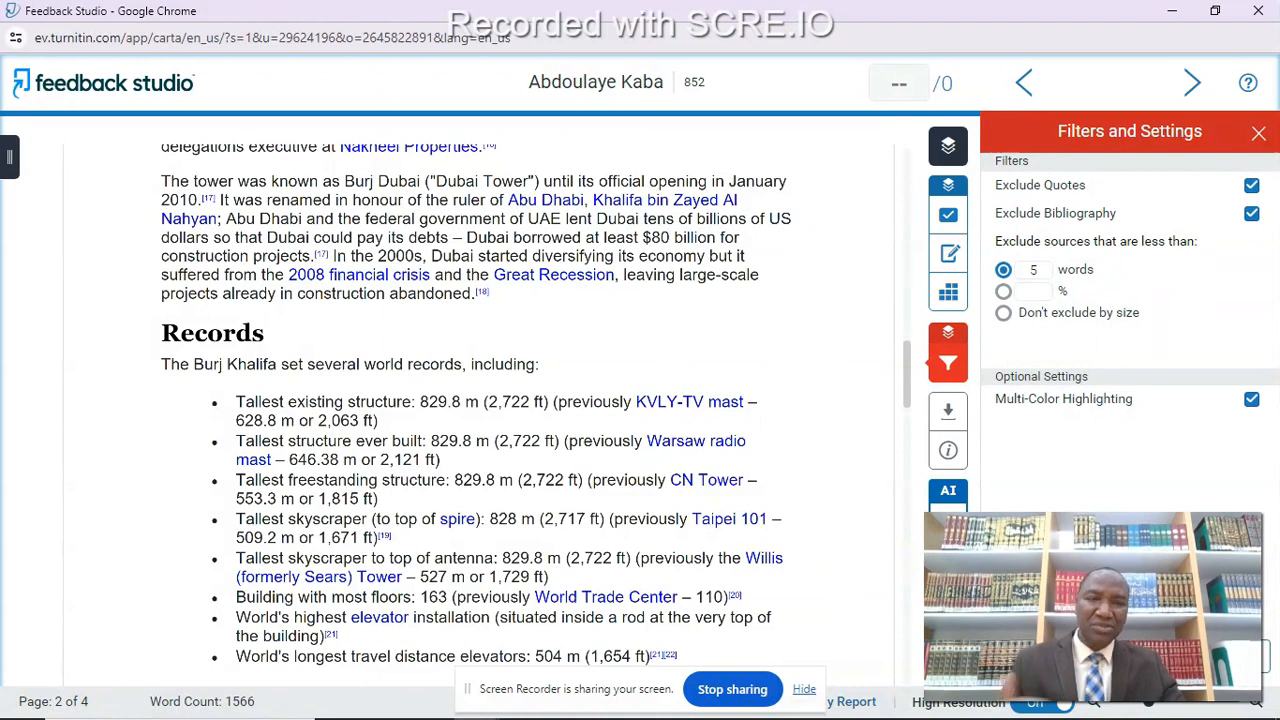
pyautogui.moveTo(948, 522)
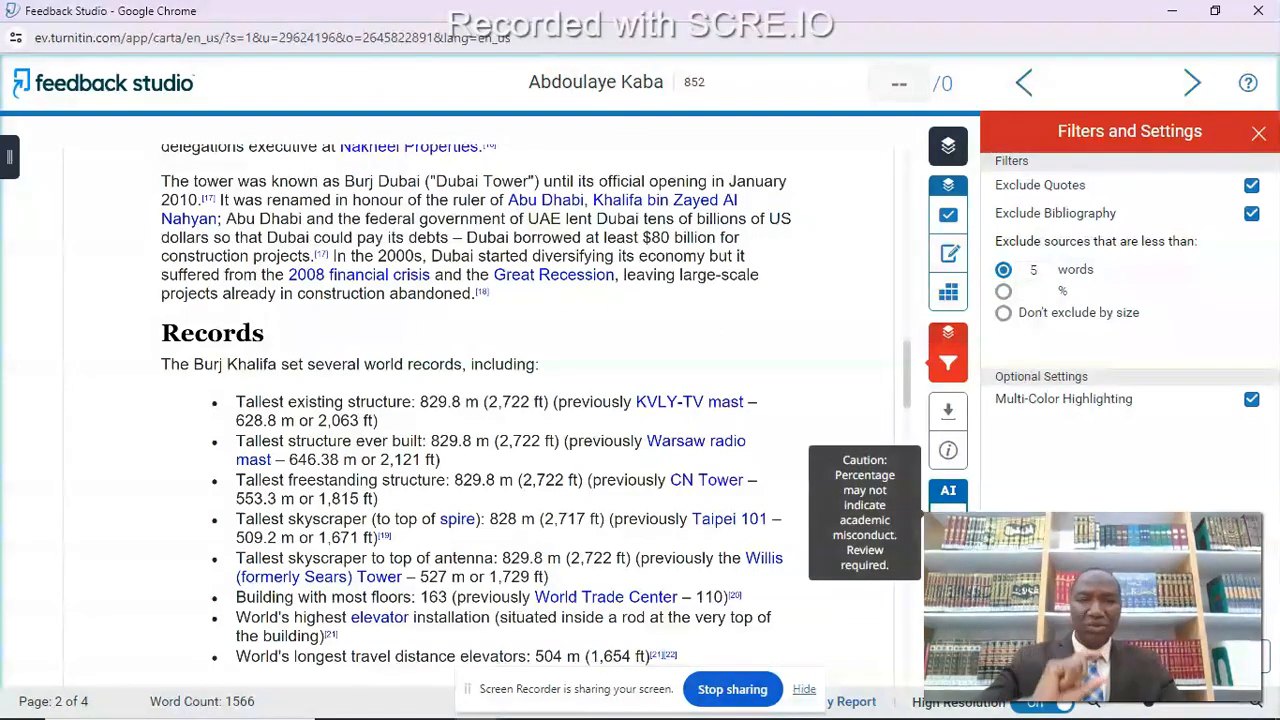
# Step: Return the source exclusion threshold to 5% and apply the filters to the report
pyautogui.click(1040, 291)
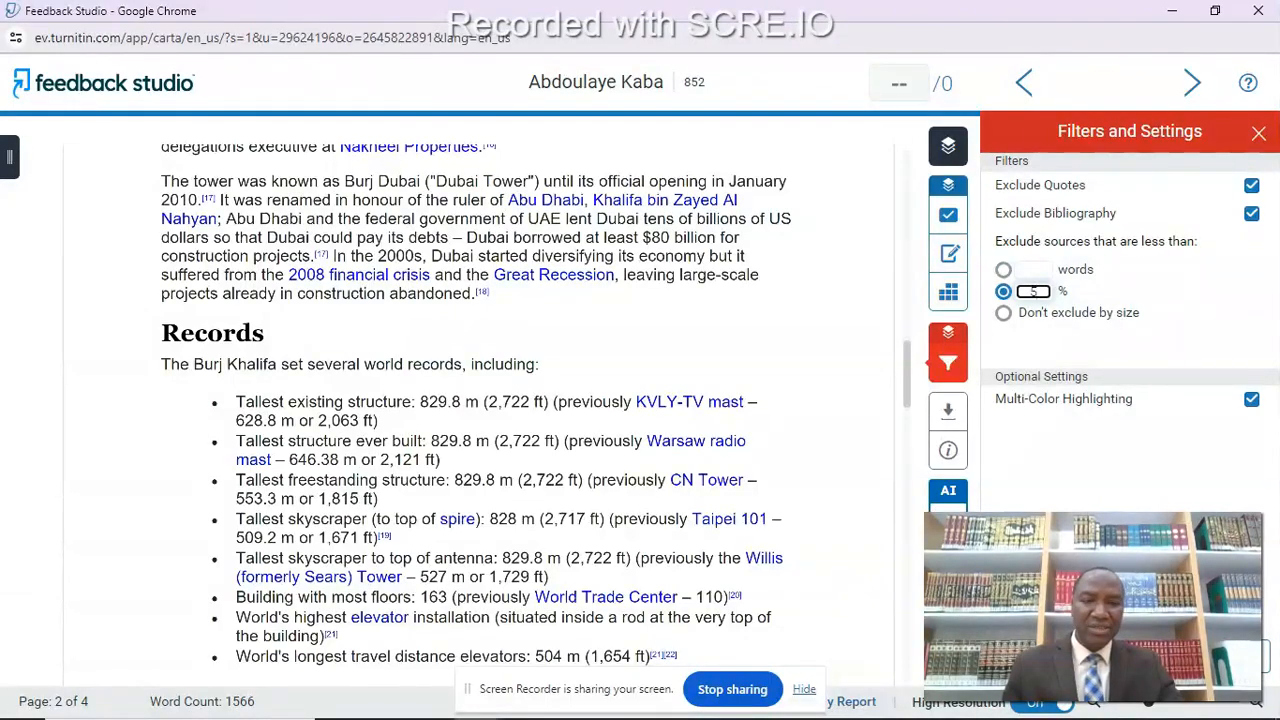
pyautogui.click(849, 569)
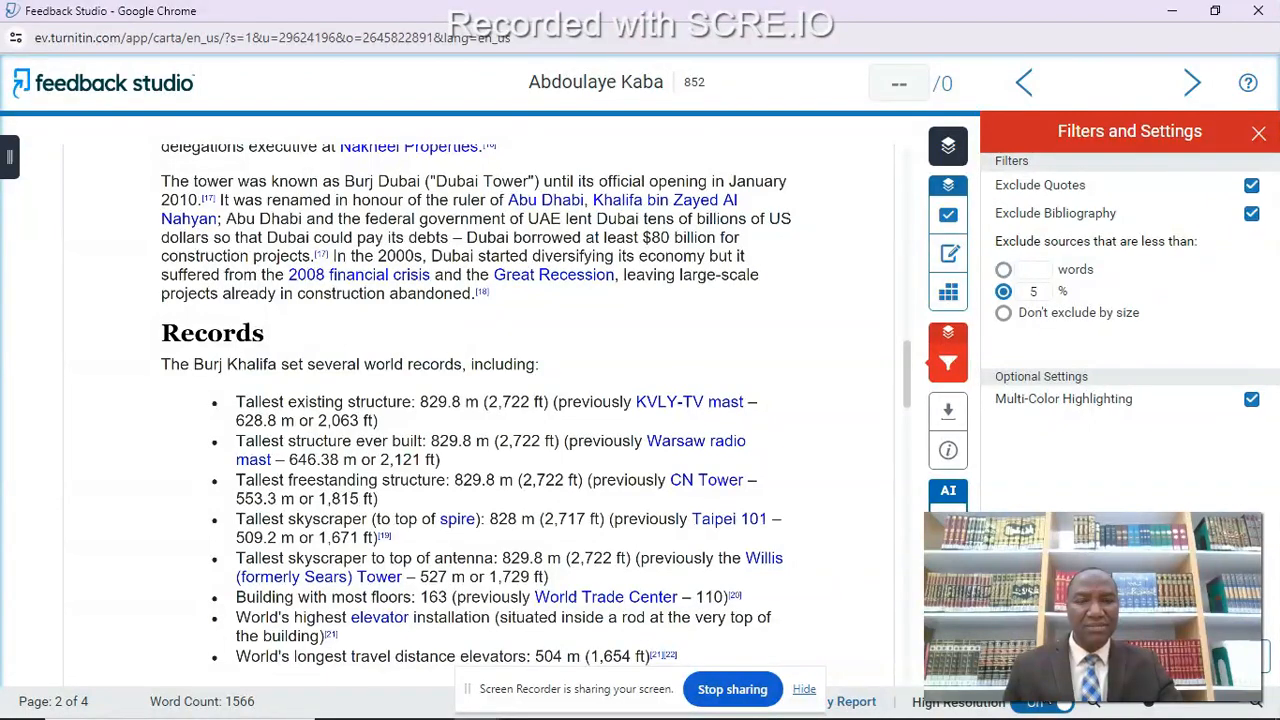
pyautogui.click(1130, 656)
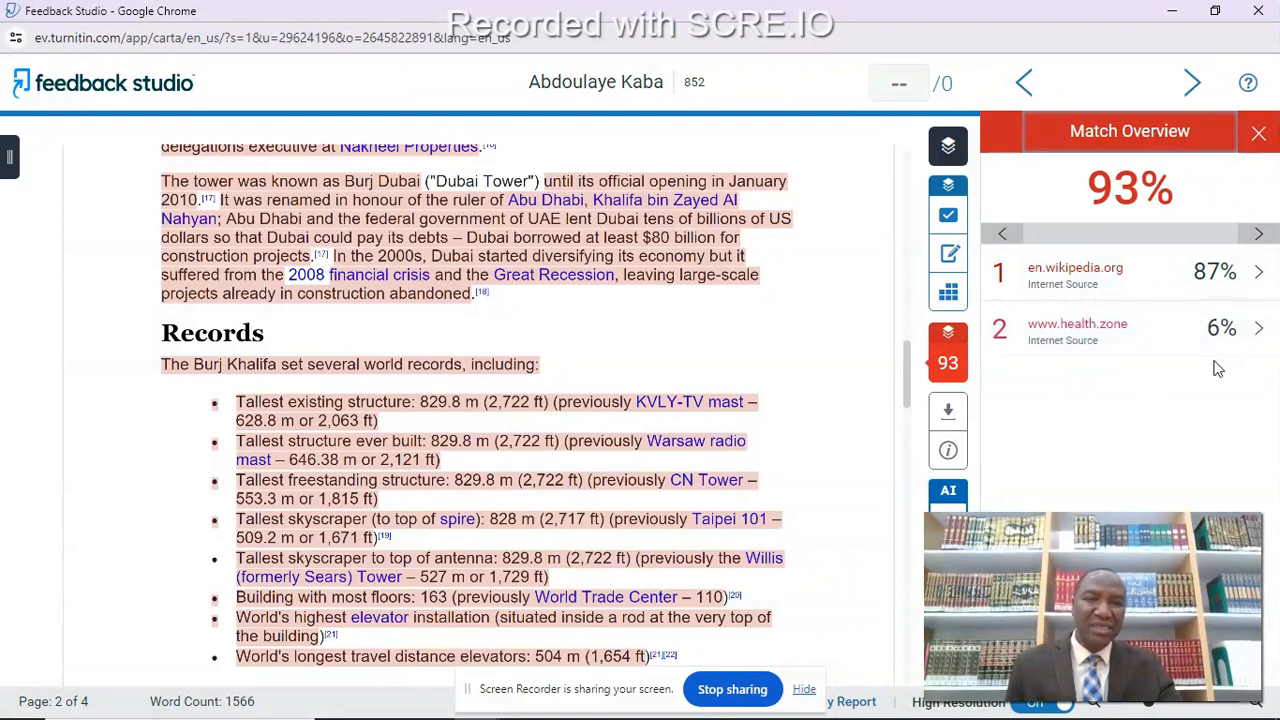
# Step: Set the filters to exclude sources of less than 7% and apply them to the similarity report
pyautogui.moveTo(947, 362)
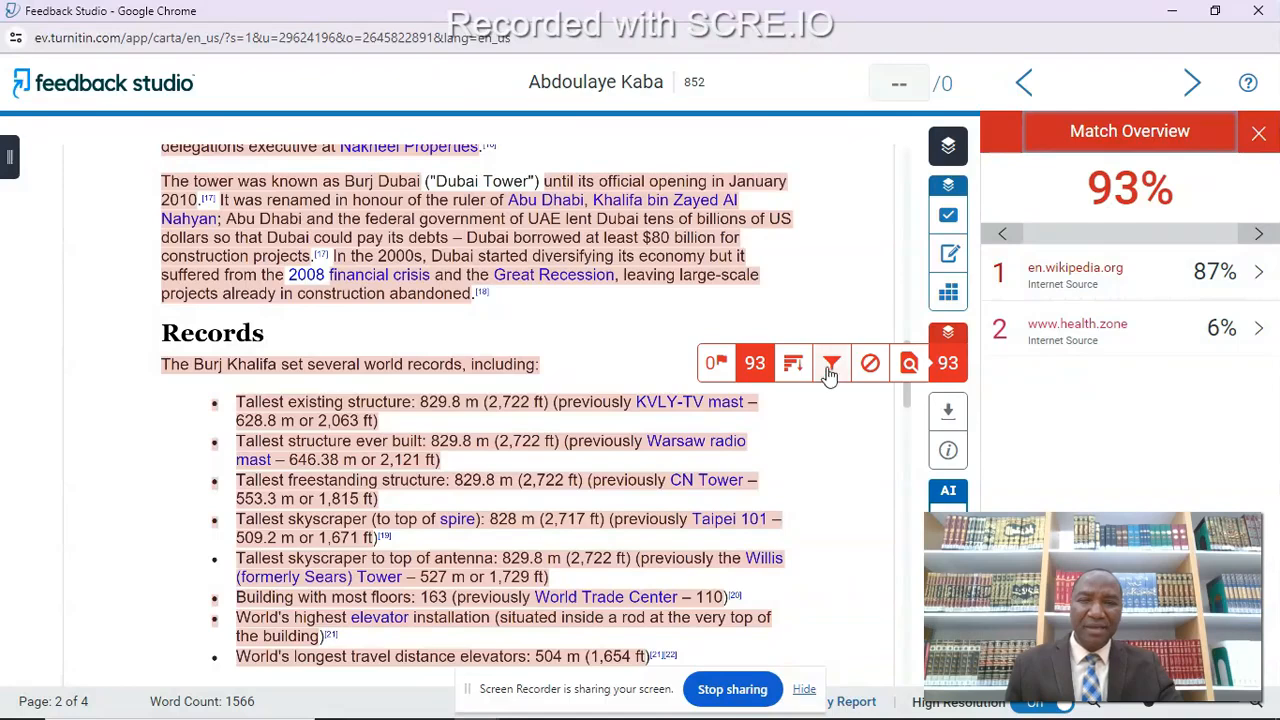
pyautogui.click(830, 366)
pyautogui.click(1034, 293)
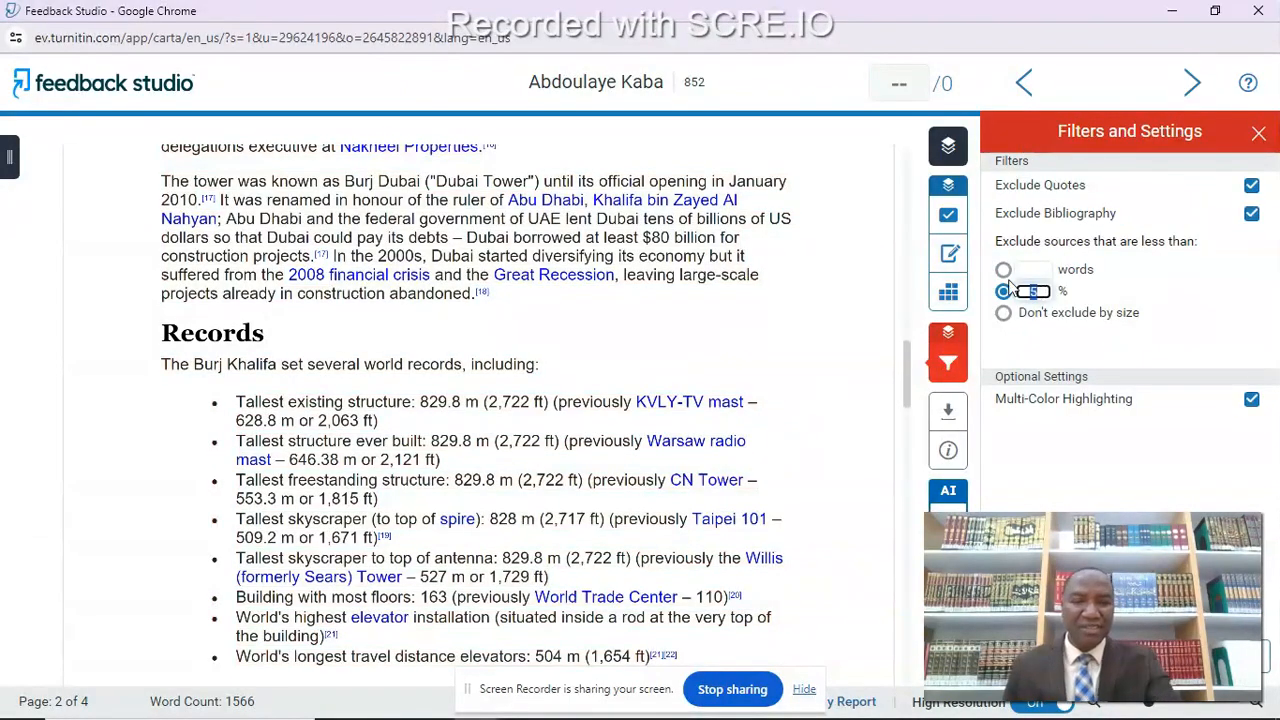
pyautogui.write('7')
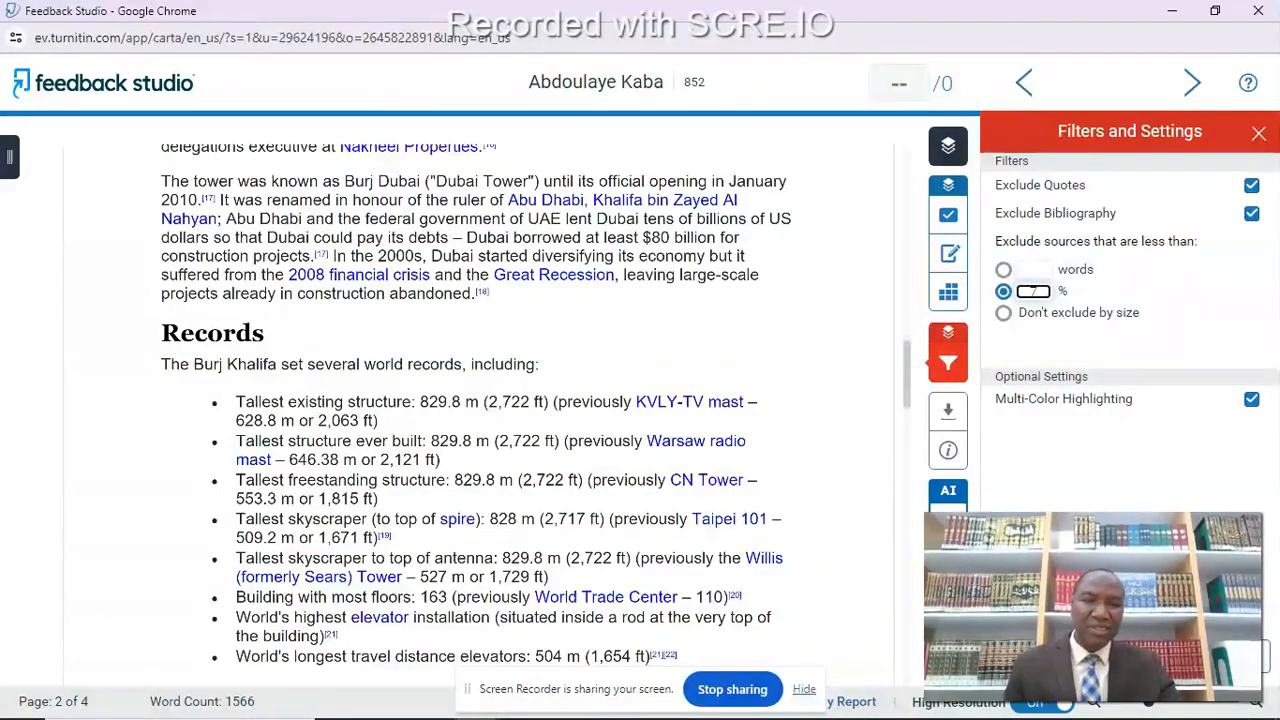
pyautogui.click(826, 515)
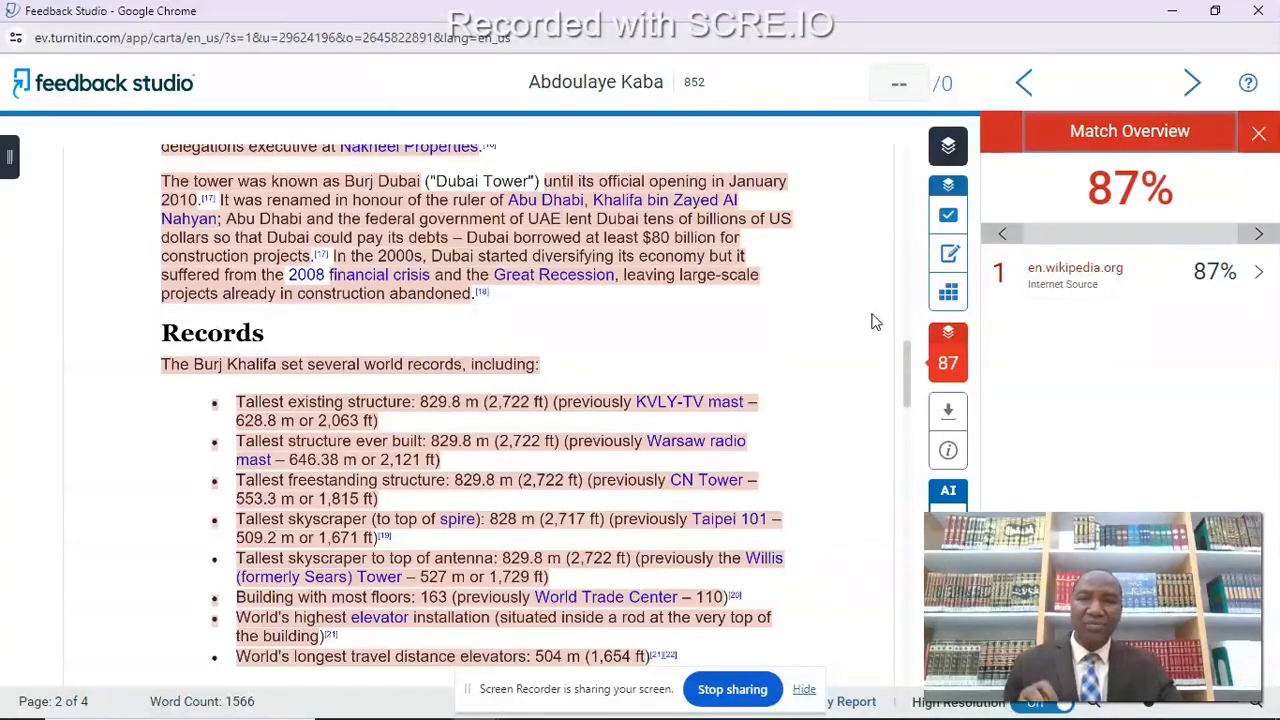
# Step: Minimize the report window and reload the assignment inbox to refresh the similarity score of paper 852
pyautogui.click(1172, 11)
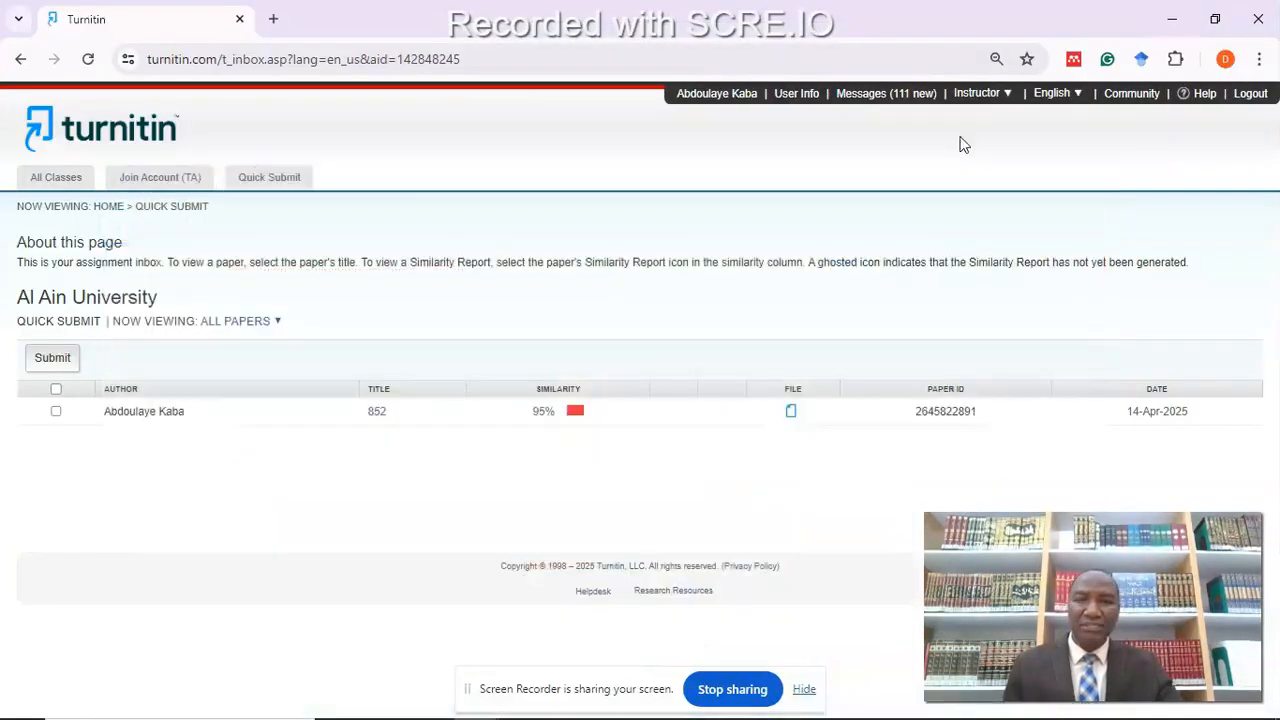
pyautogui.rightClick(467, 137)
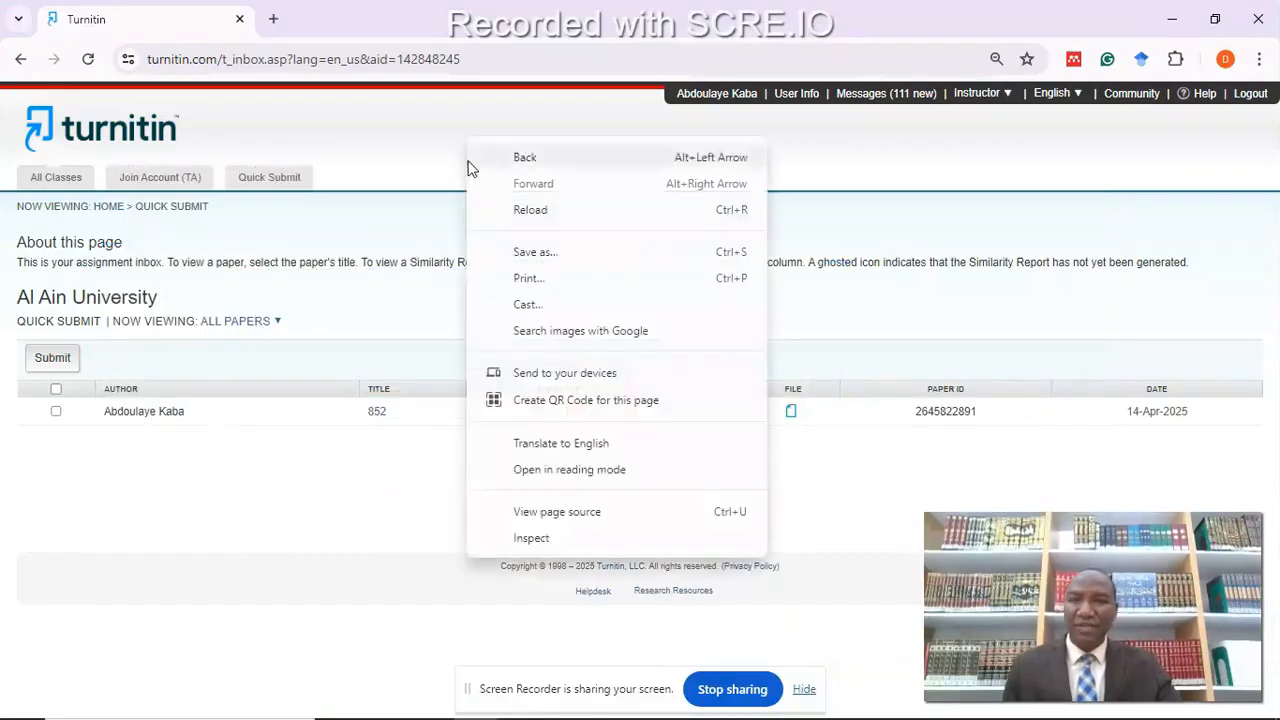
pyautogui.click(536, 218)
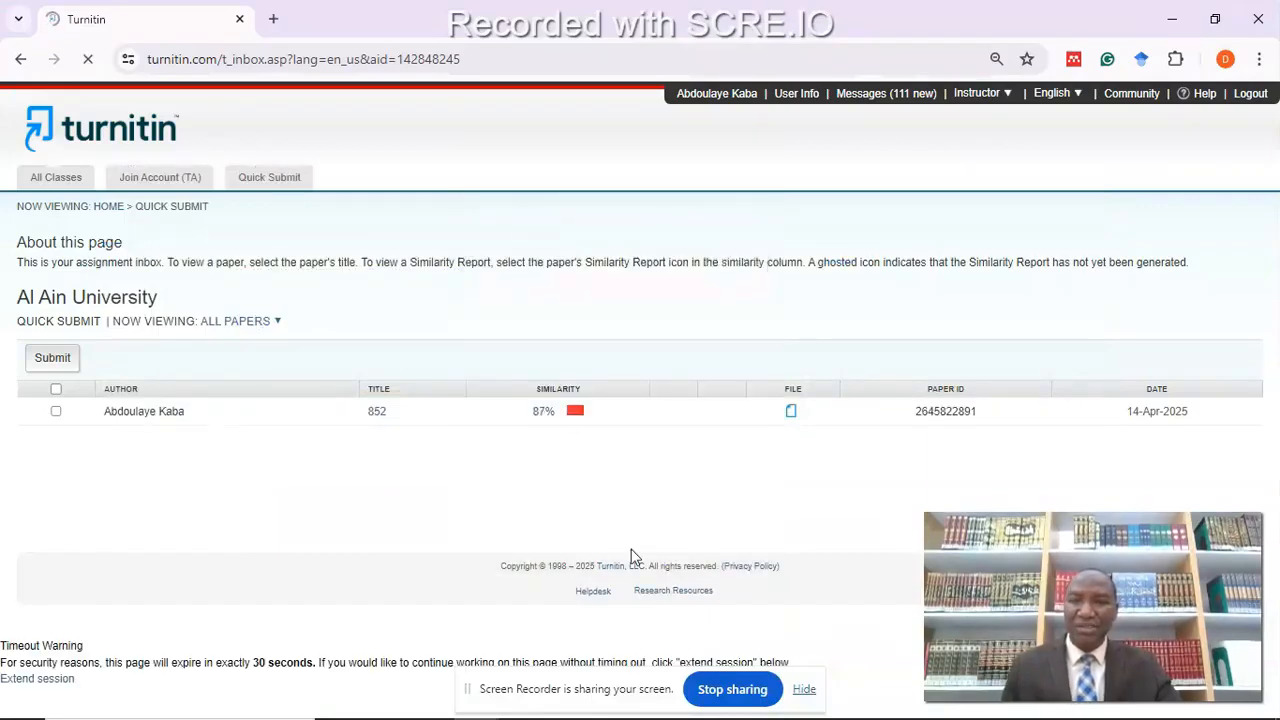